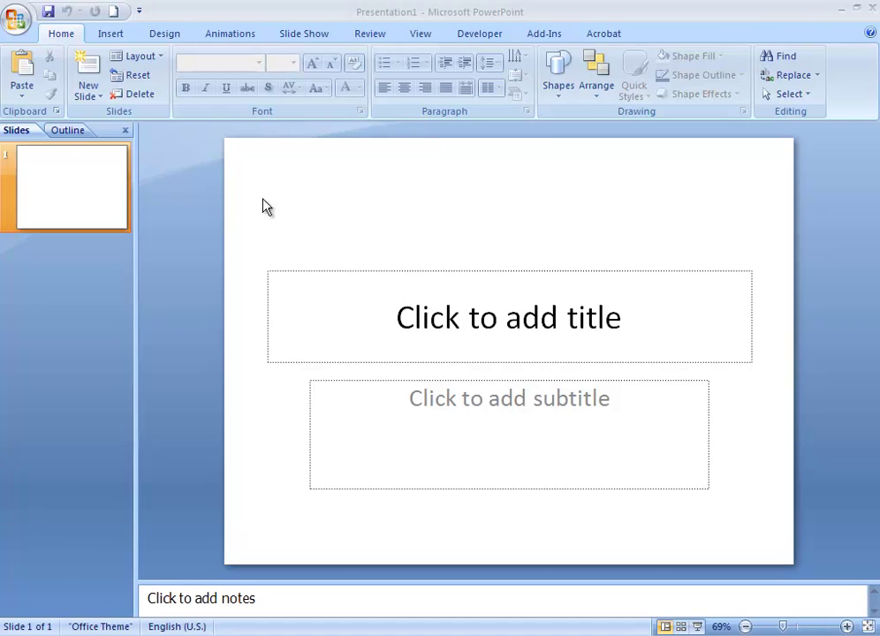
Switch slide 1 to the Blank layout so no title or subtitle remains
{"action": "left_click", "coordinate": [153, 58]}
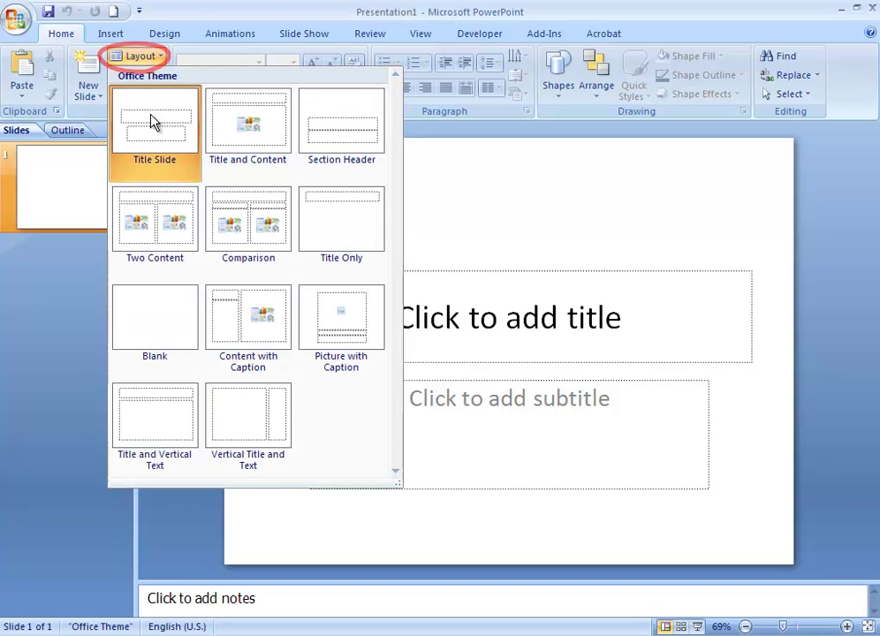
{"action": "left_click", "coordinate": [162, 347]}
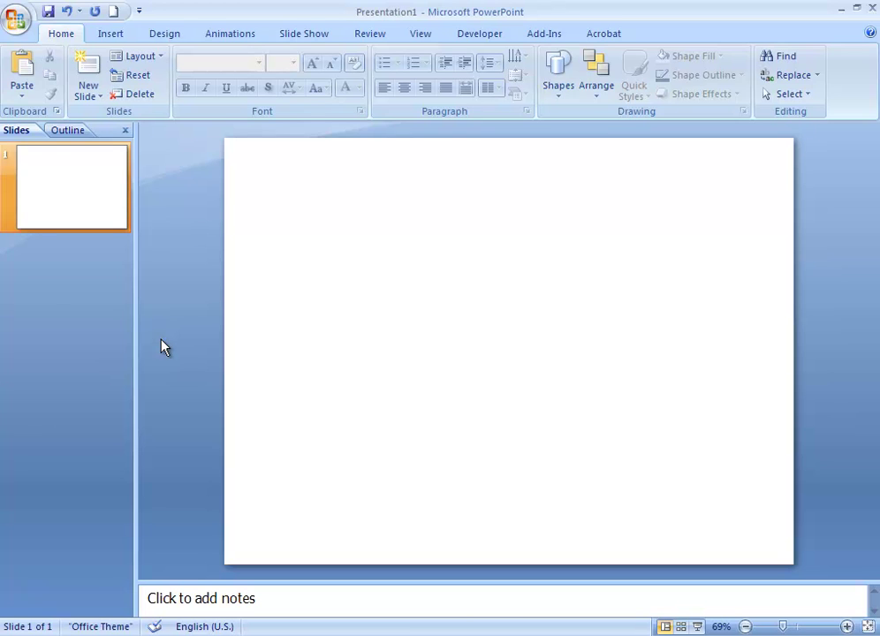
Pick the Oval from the Insert tab's Shapes gallery
{"action": "left_click", "coordinate": [128, 36]}
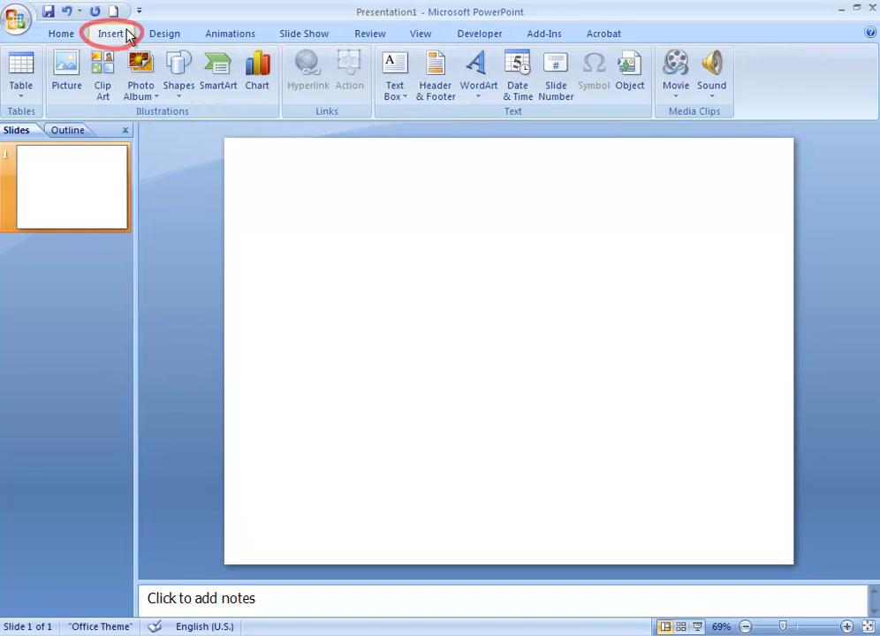
{"action": "left_click", "coordinate": [189, 89]}
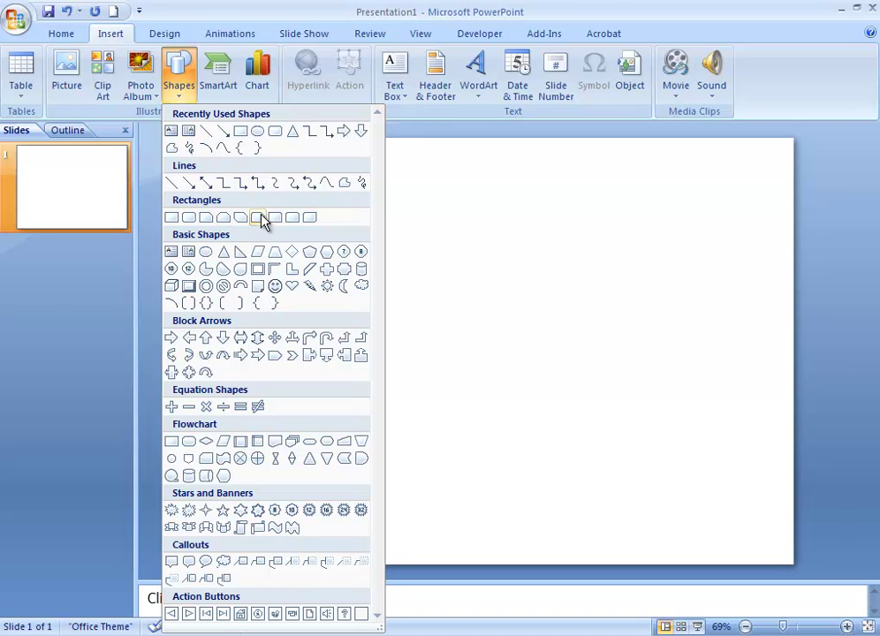
{"action": "left_click", "coordinate": [258, 132]}
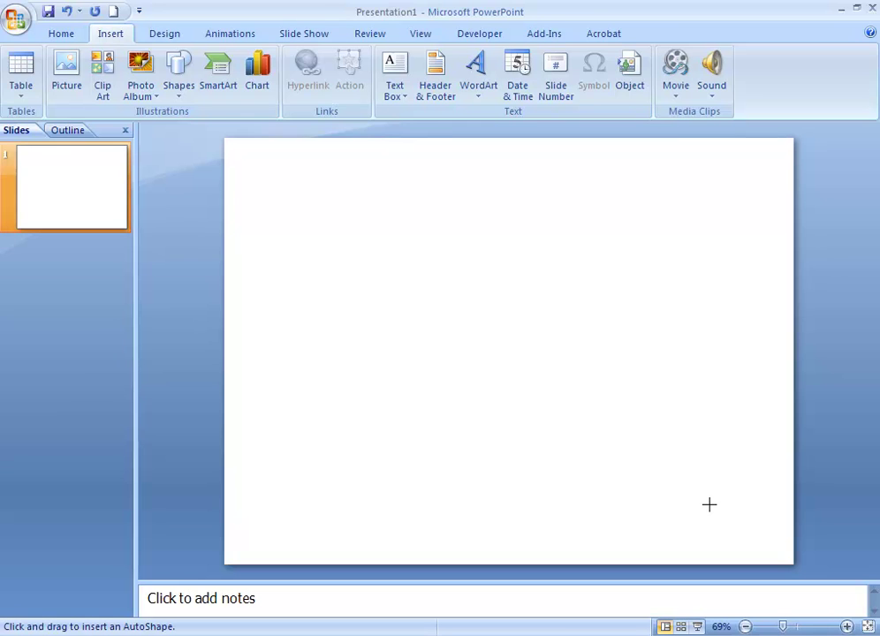
Draw a large ellipse across the slide and shrink it from the bottom-left corner
{"action": "left_click_drag", "start_coordinate": [708, 504], "coordinate": [698, 508]}
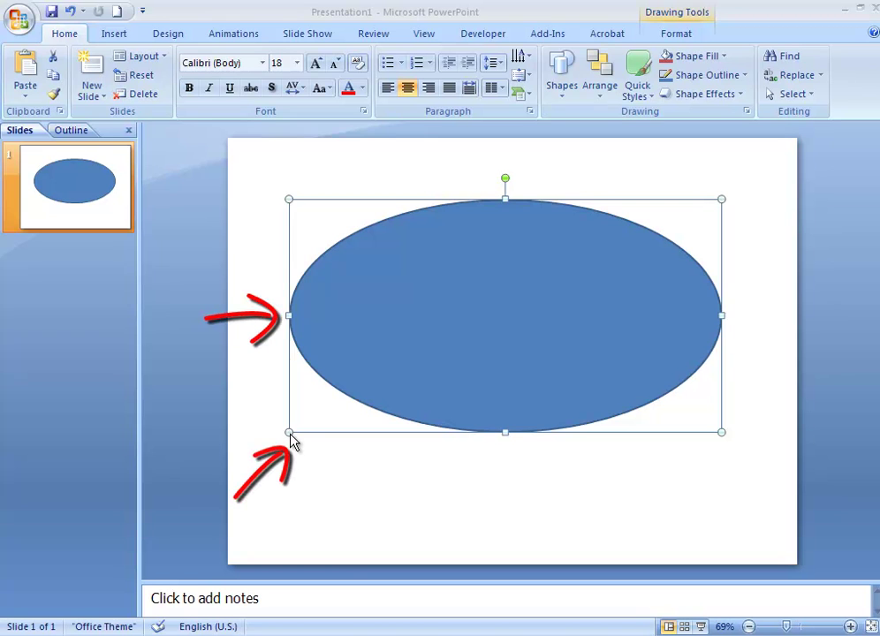
{"action": "mouse_move", "coordinate": [289, 432]}
{"action": "left_mouse_down"}
{"action": "mouse_move", "coordinate": [421, 330]}
{"action": "mouse_move", "coordinate": [285, 413]}
{"action": "left_mouse_up"}
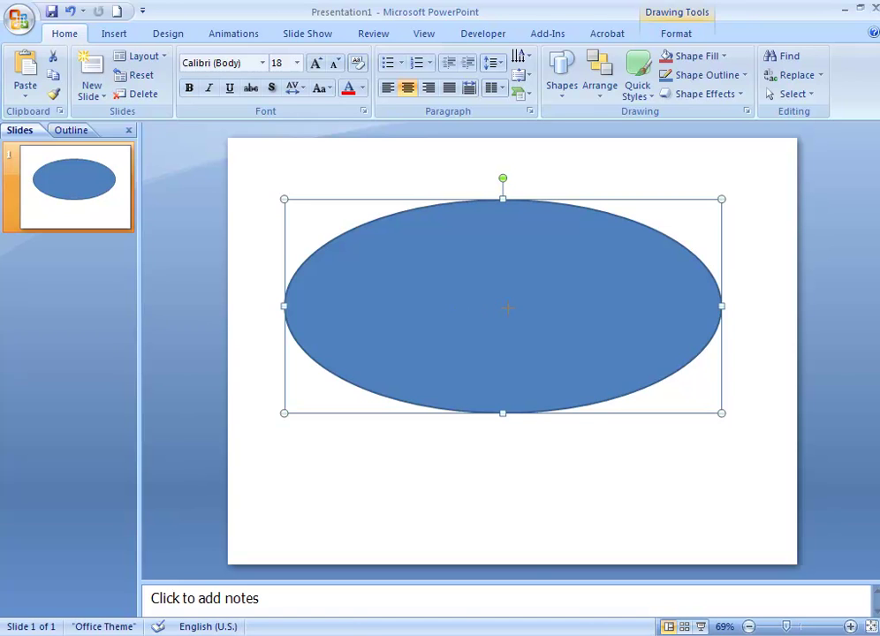
Try reshaping the ellipse into a circle and a shorter oval, undoing both changes
{"action": "left_click_drag", "start_coordinate": [493, 307], "coordinate": [493, 307]}
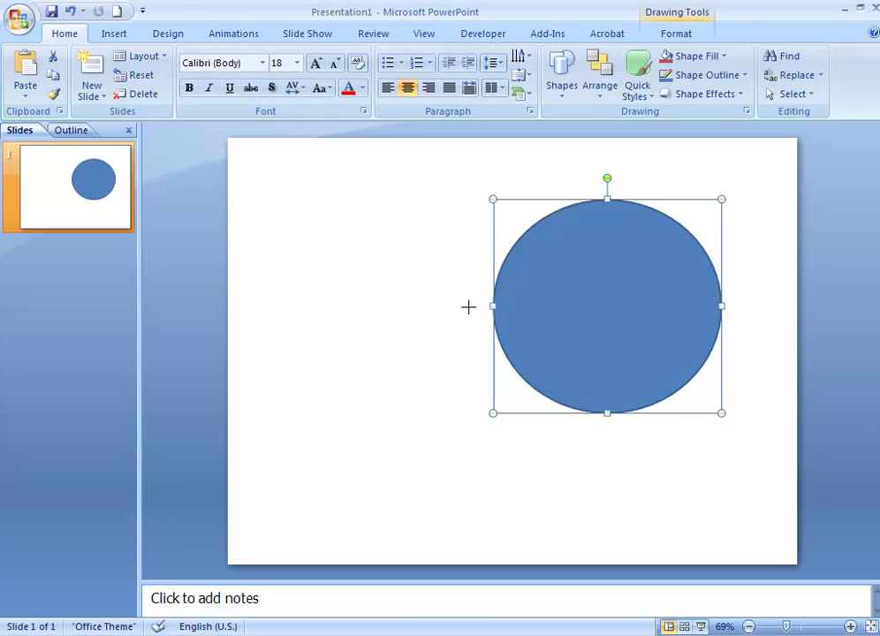
{"action": "key", "text": "ctrl+z"}
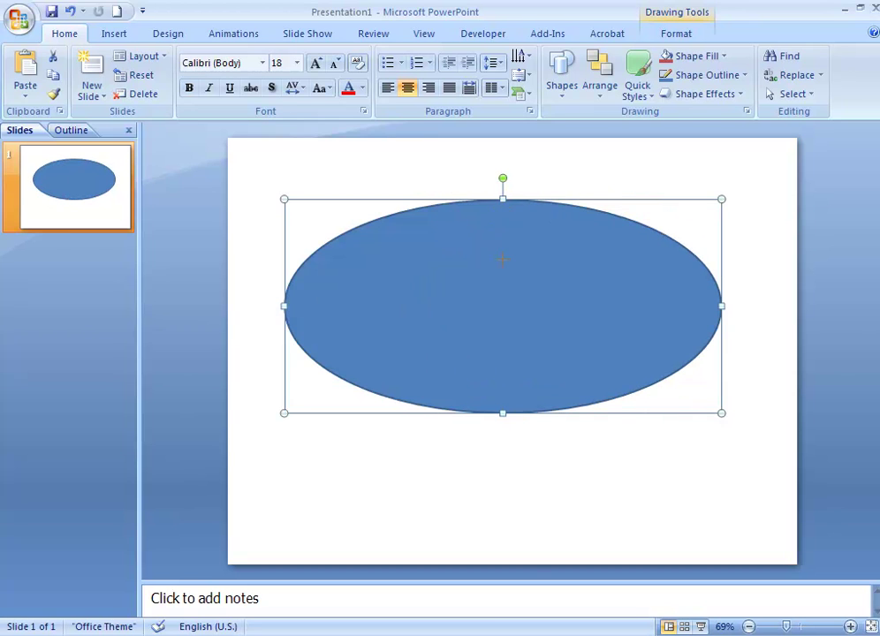
{"action": "left_click_drag", "start_coordinate": [501, 198], "coordinate": [503, 260]}
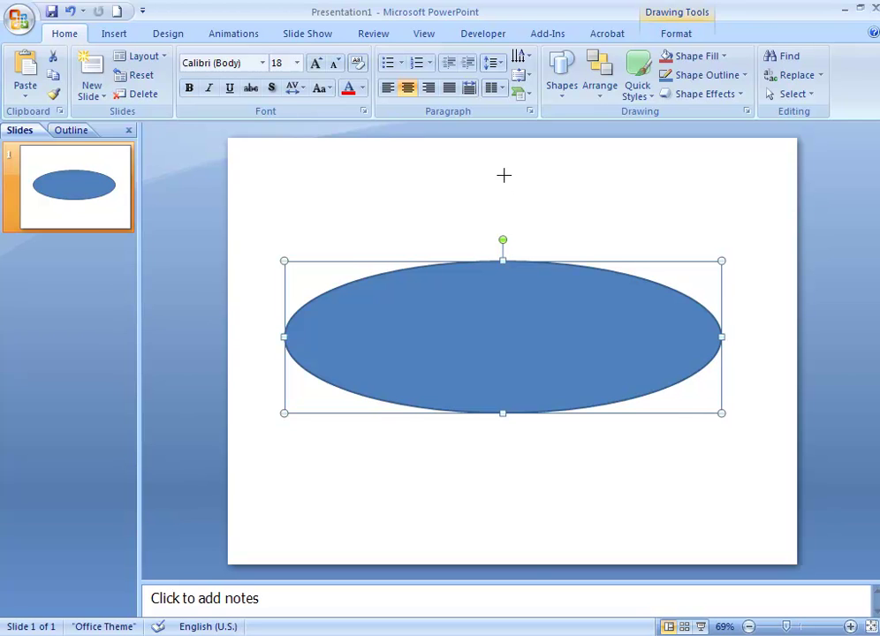
{"action": "key", "text": "ctrl+z"}
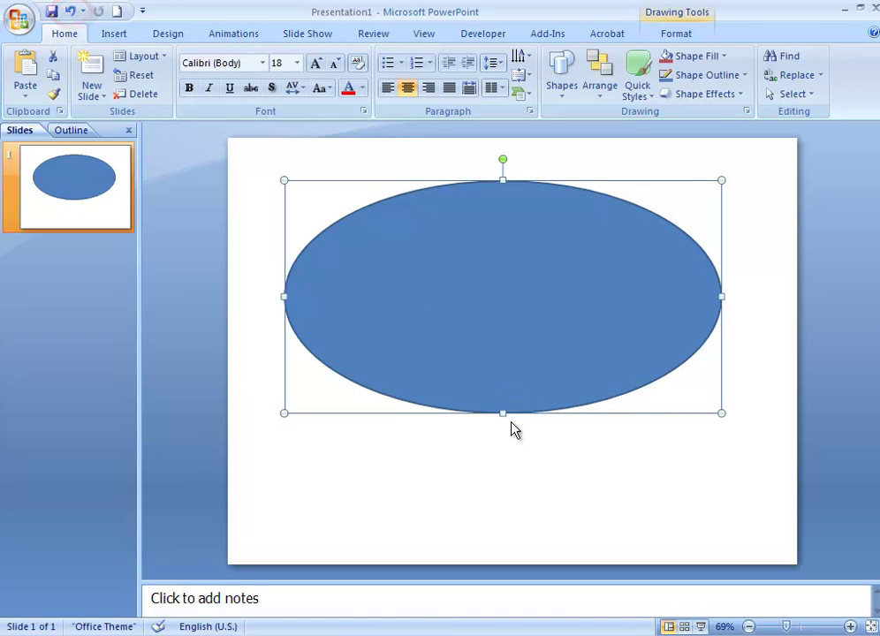
Rotate the ellipse about 30° clockwise, then undo the rotation
{"action": "key", "text": "alt+n"}
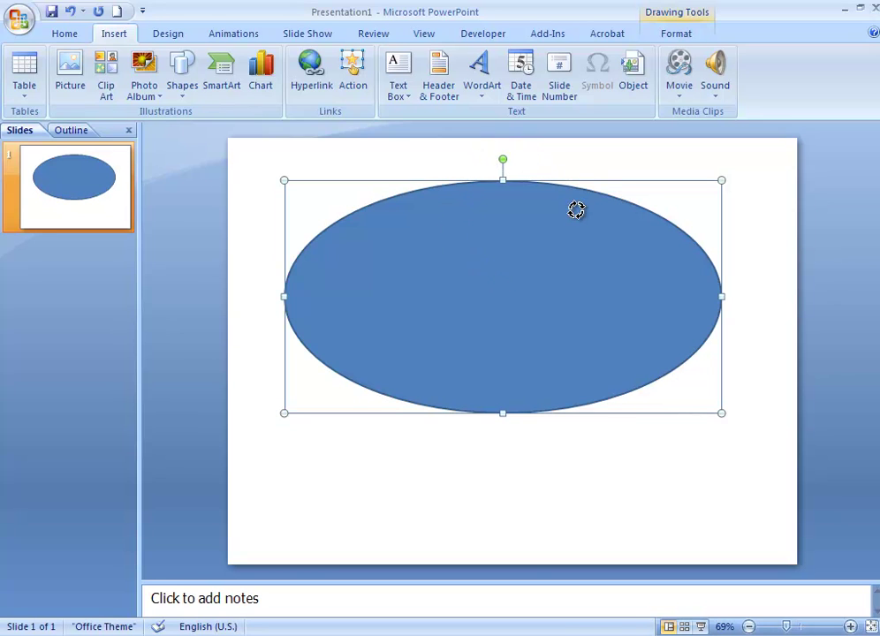
{"action": "key", "text": "alt+Right"}
{"action": "key", "text": "alt+Right"}
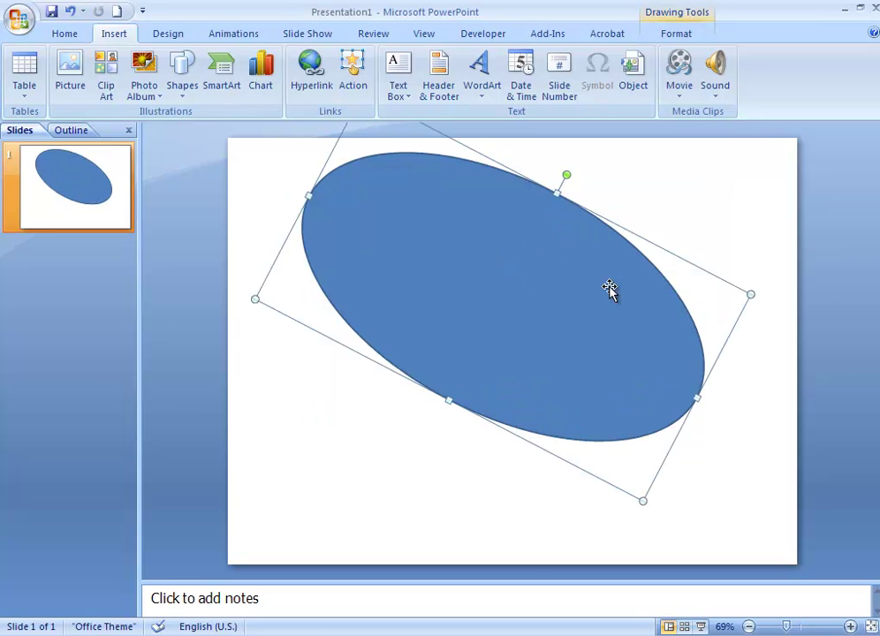
{"action": "left_click", "coordinate": [70, 11]}
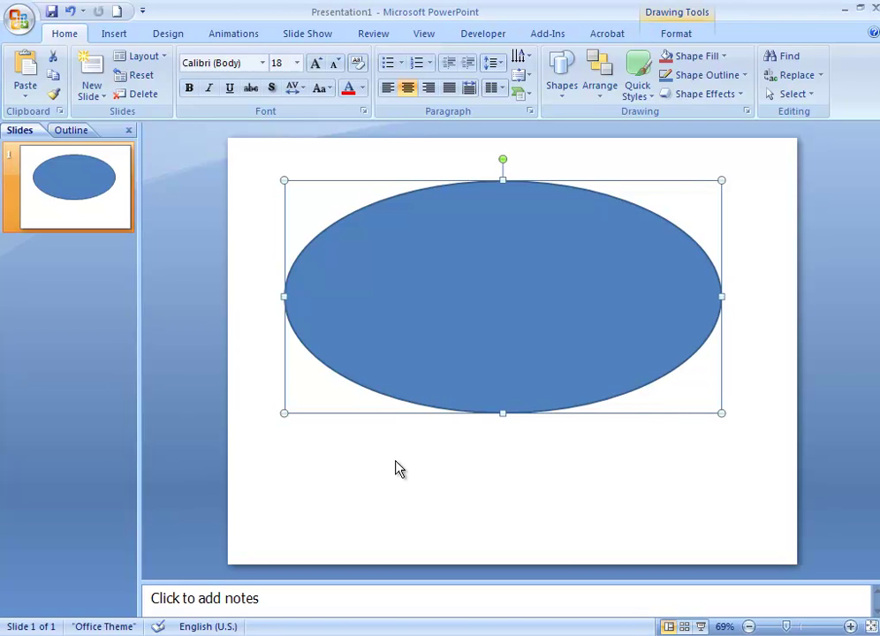
{"action": "left_click", "coordinate": [109, 38]}
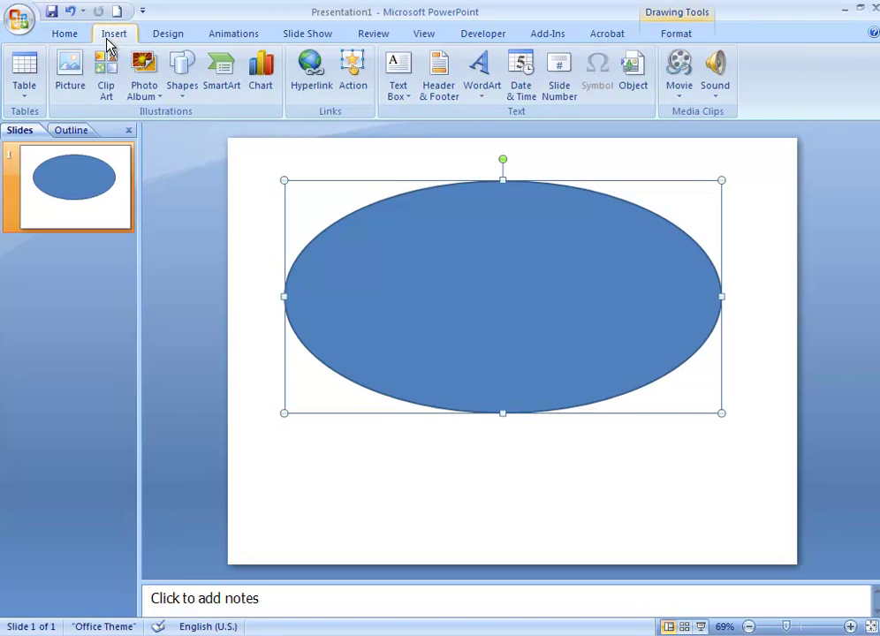
{"action": "left_click", "coordinate": [183, 78]}
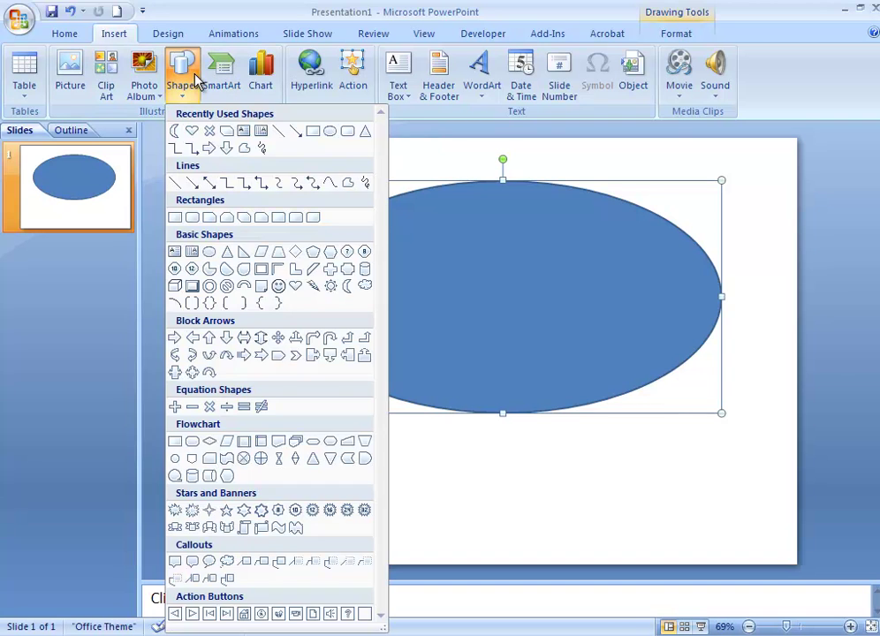
{"action": "left_click", "coordinate": [176, 135]}
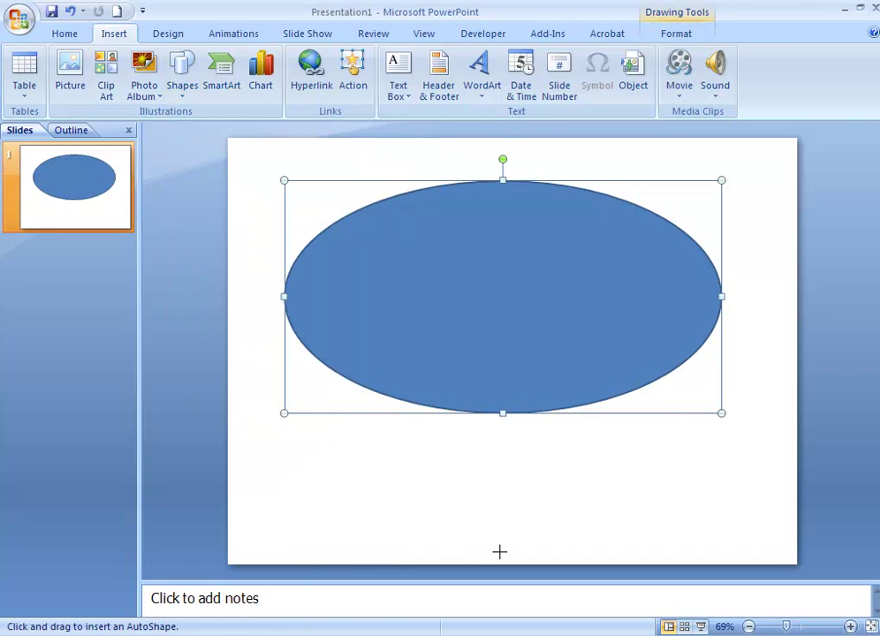
{"action": "left_click_drag", "start_coordinate": [346, 446], "coordinate": [469, 517]}
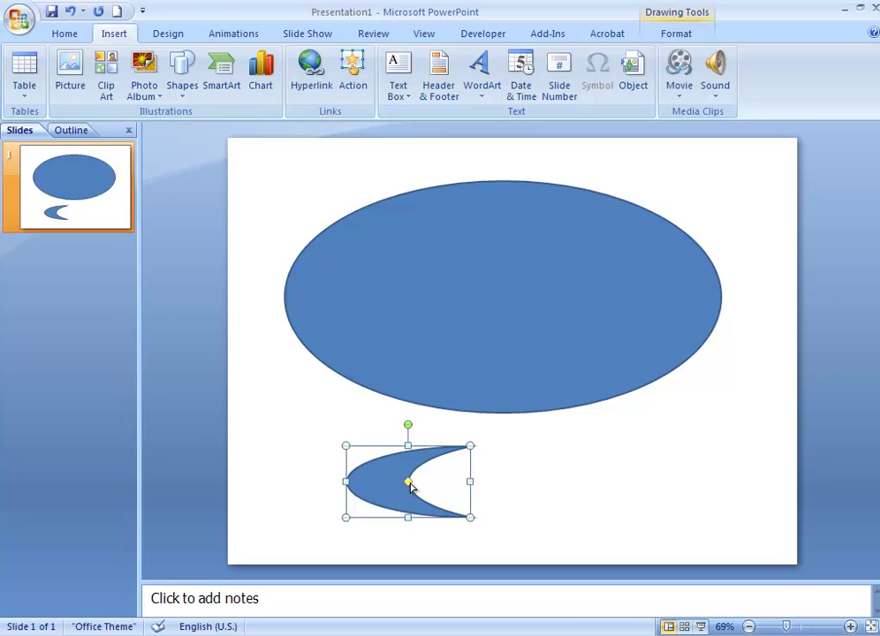
{"action": "left_click_drag", "start_coordinate": [408, 482], "coordinate": [452, 484]}
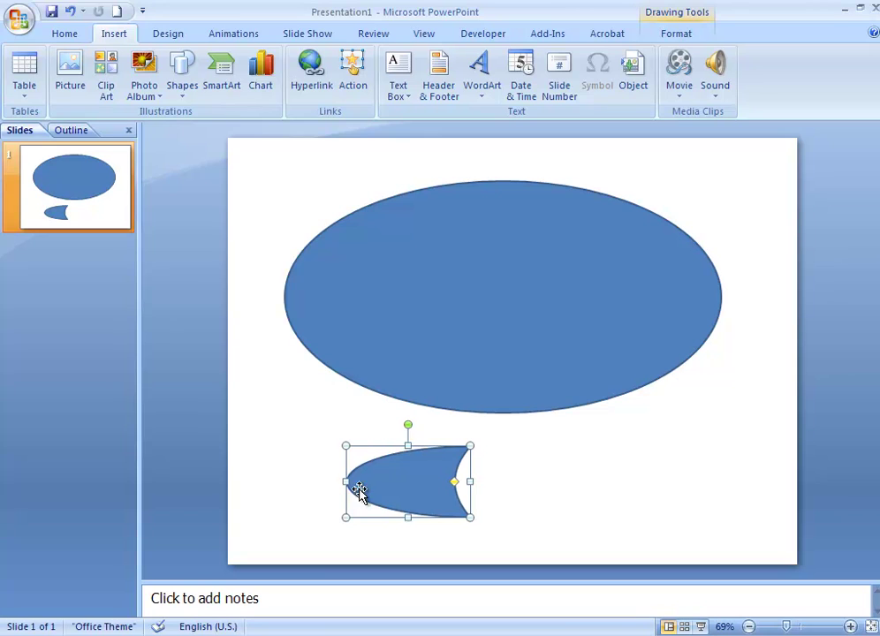
{"action": "left_click_drag", "start_coordinate": [345, 481], "coordinate": [398, 482]}
{"action": "left_click_drag", "start_coordinate": [434, 446], "coordinate": [434, 365]}
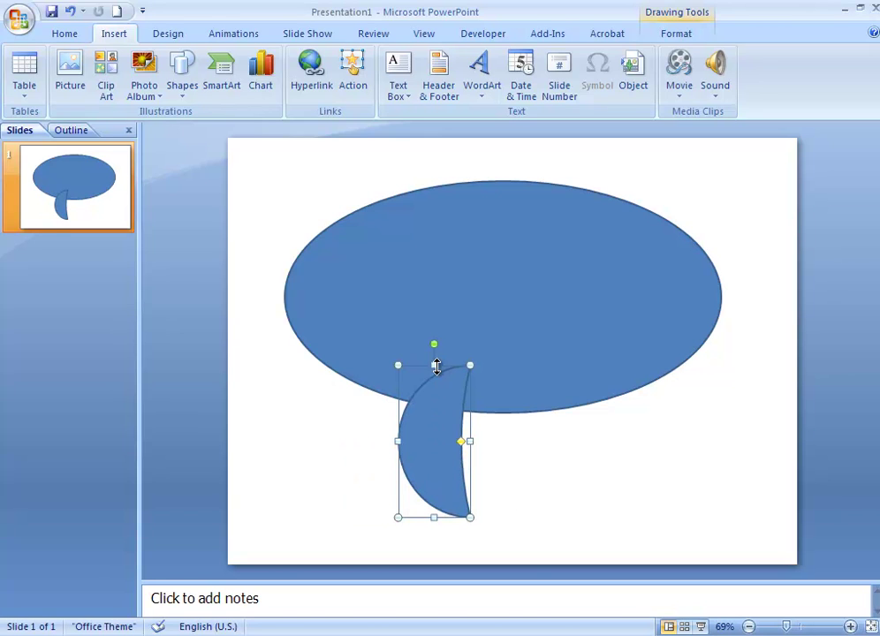
{"action": "left_click_drag", "start_coordinate": [433, 517], "coordinate": [435, 550]}
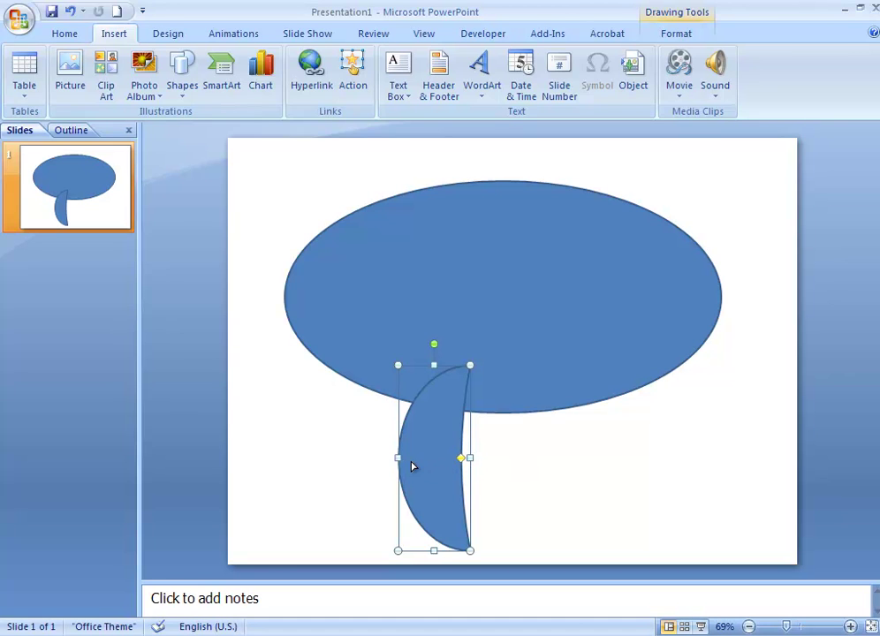
{"action": "left_click_drag", "start_coordinate": [412, 466], "coordinate": [436, 458]}
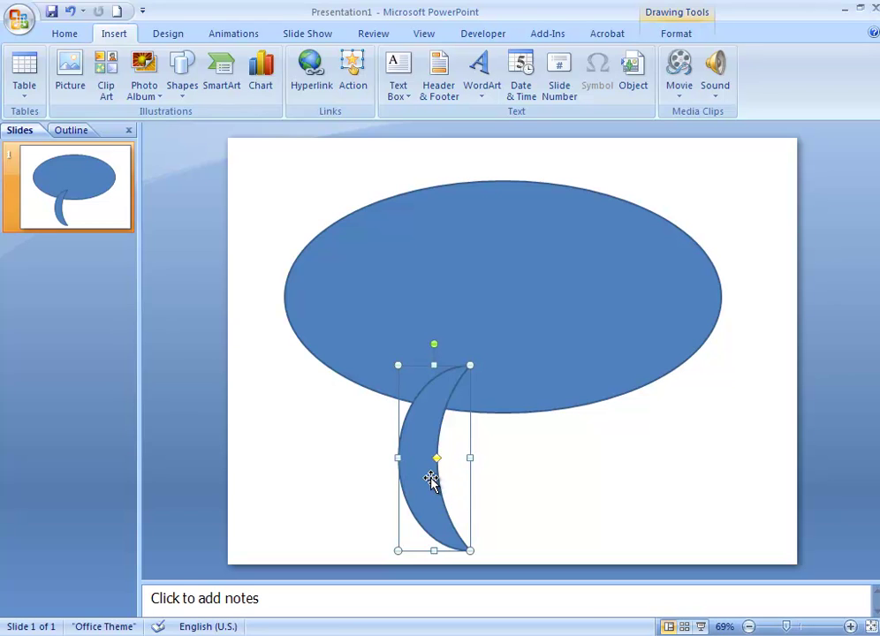
{"action": "key", "text": "Delete"}
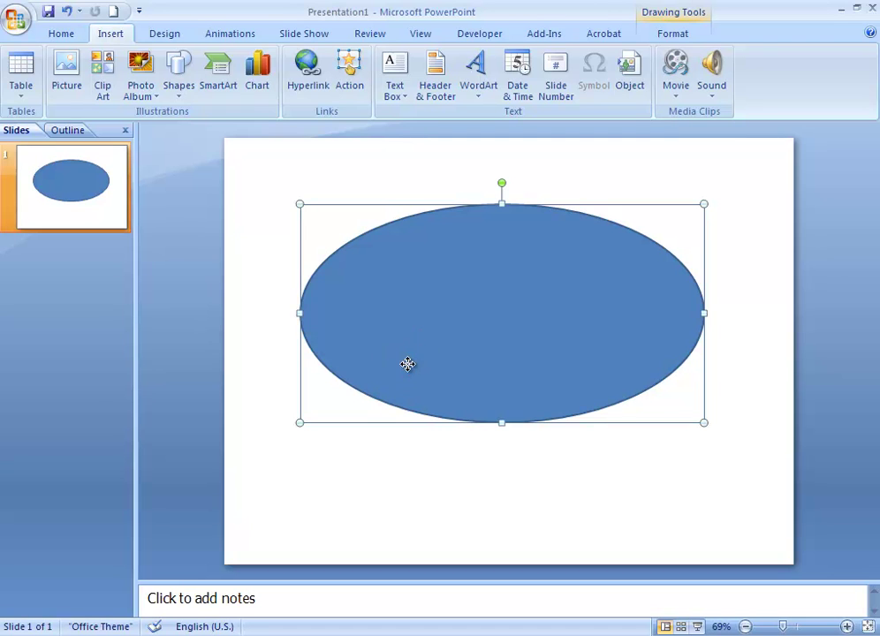
Move the ellipse slightly down and right, then reselect it for formatting
{"action": "left_click_drag", "start_coordinate": [409, 363], "coordinate": [398, 401]}
{"action": "key", "text": "Right"}
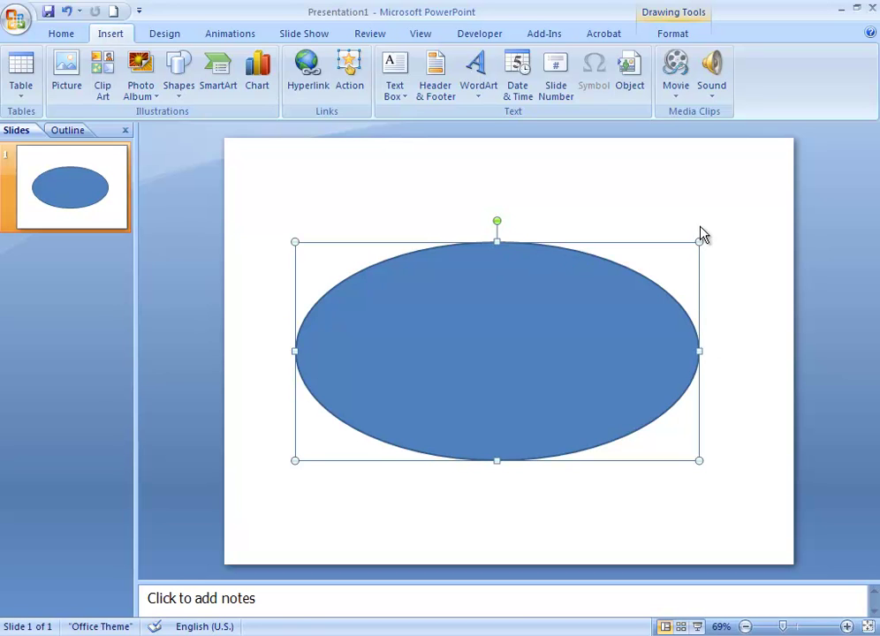
{"action": "left_click", "coordinate": [685, 532]}
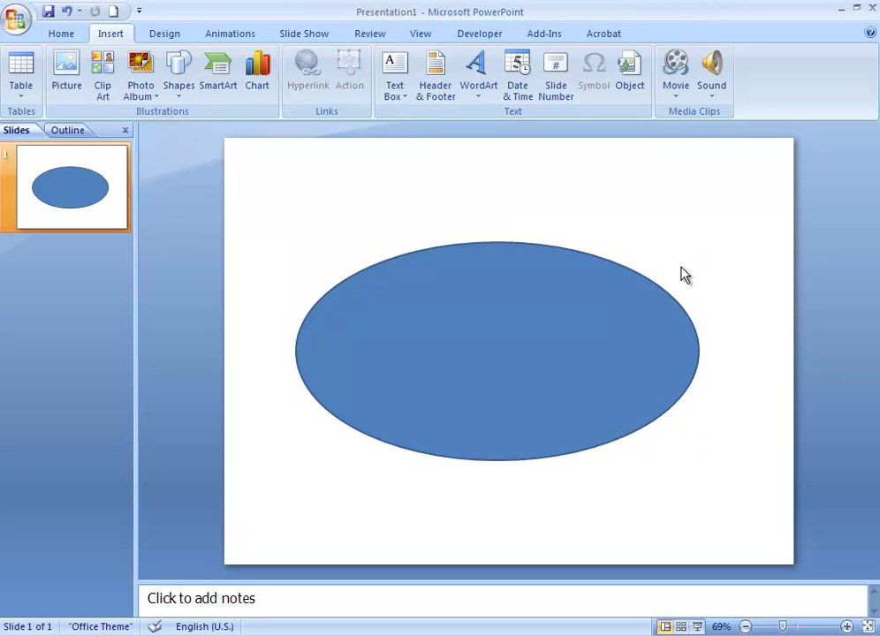
{"action": "left_click", "coordinate": [585, 335]}
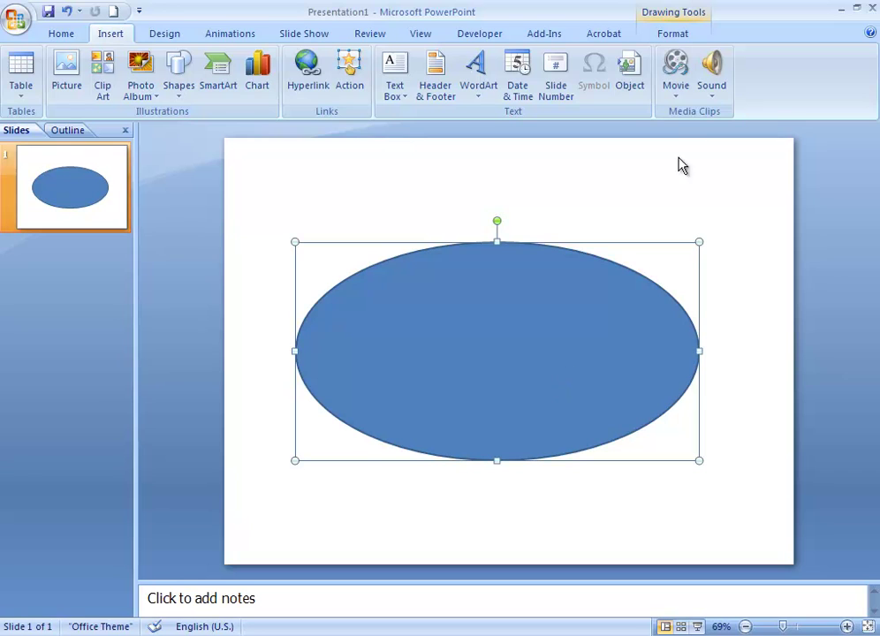
Fill the ellipse with pink
{"action": "left_click", "coordinate": [688, 22]}
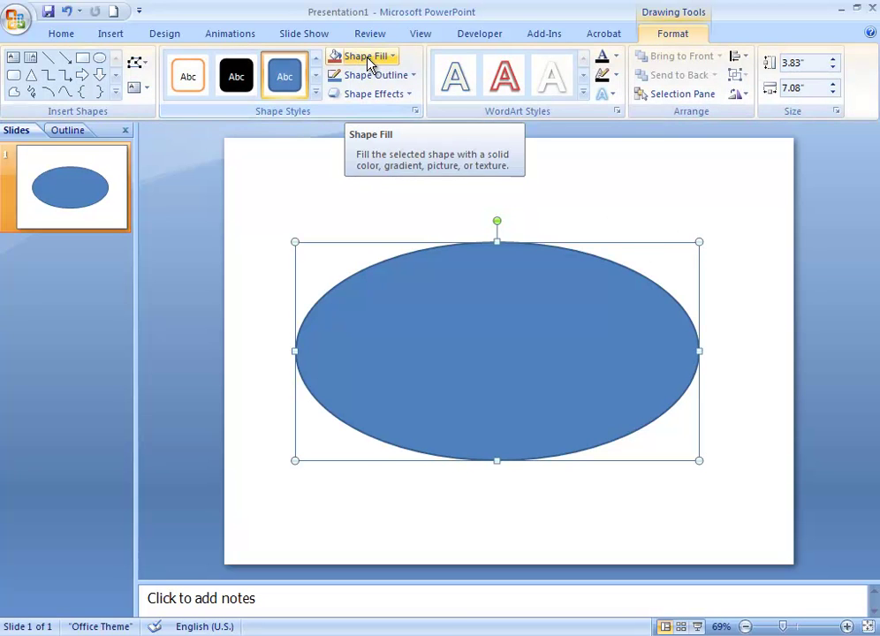
{"action": "left_click", "coordinate": [367, 59]}
{"action": "left_click", "coordinate": [406, 137]}
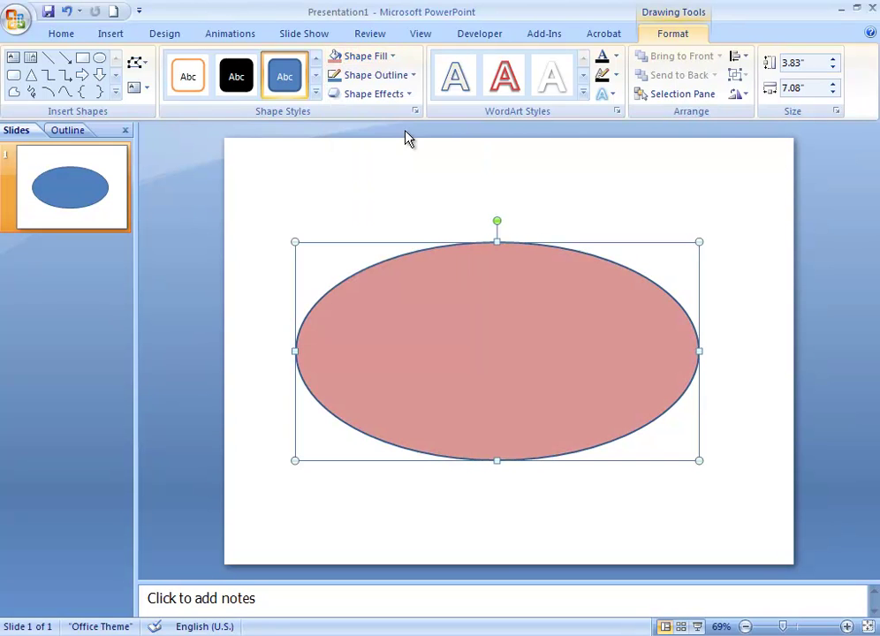
Give the ellipse a 6 pt olive green outline
{"action": "left_click", "coordinate": [408, 81]}
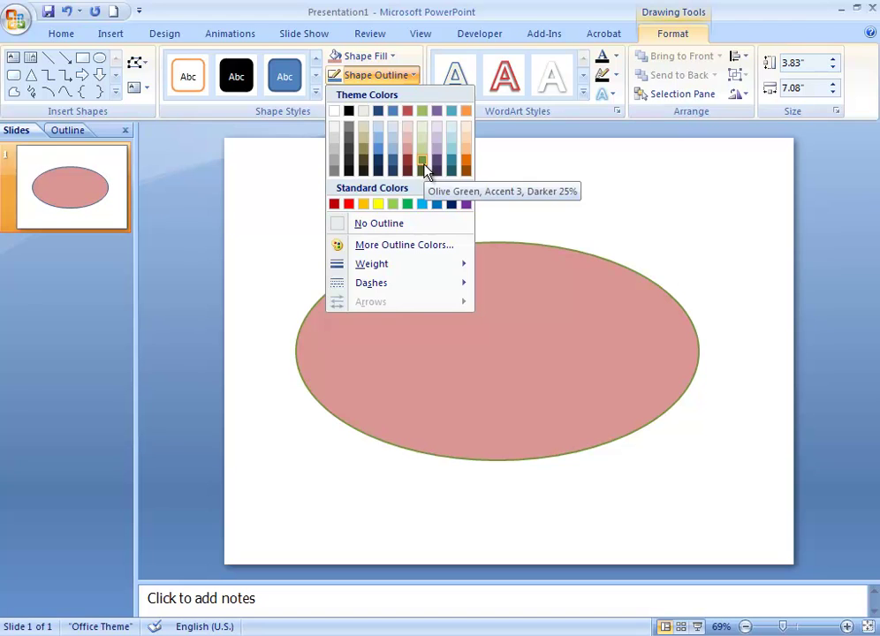
{"action": "left_click", "coordinate": [425, 170]}
{"action": "left_click", "coordinate": [393, 77]}
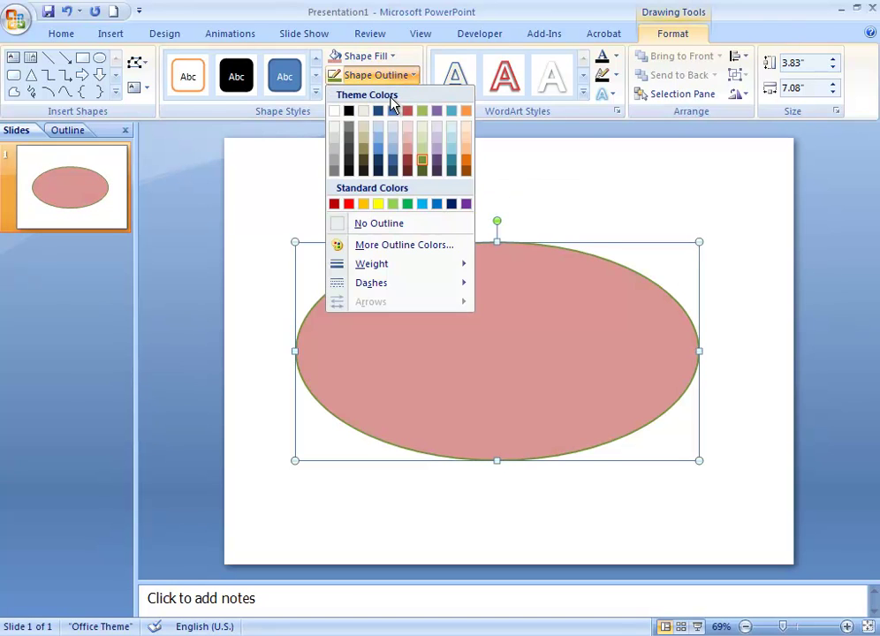
{"action": "mouse_move", "coordinate": [459, 274]}
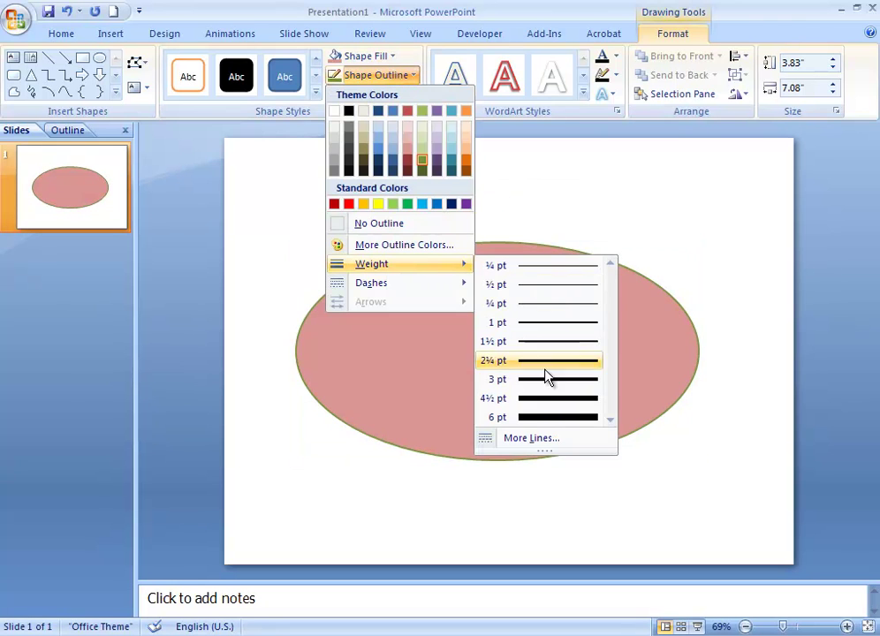
{"action": "left_click", "coordinate": [546, 419]}
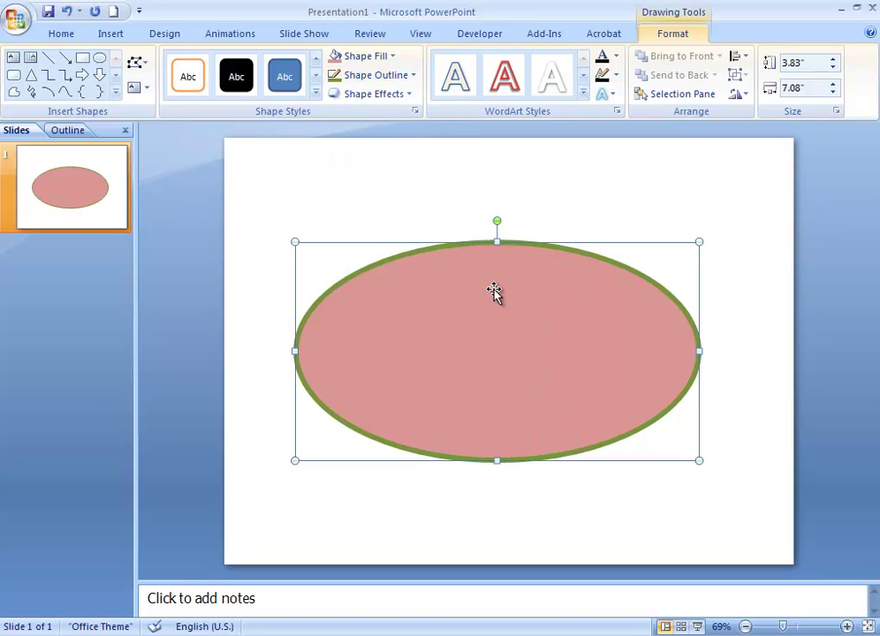
Apply the Moderate Effect - Accent 3 style to the ellipse and start a picture fill
{"action": "left_click", "coordinate": [314, 94]}
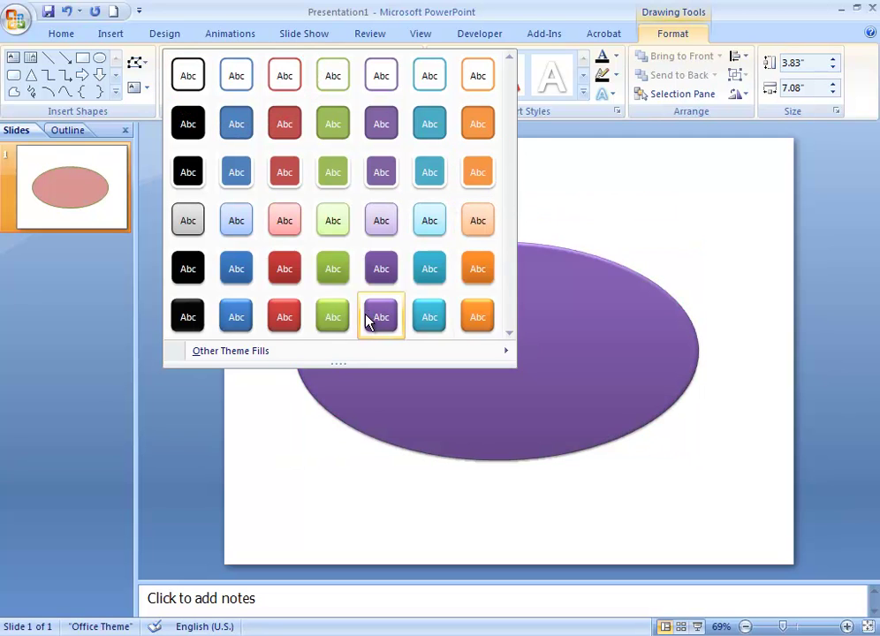
{"action": "mouse_move", "coordinate": [277, 356]}
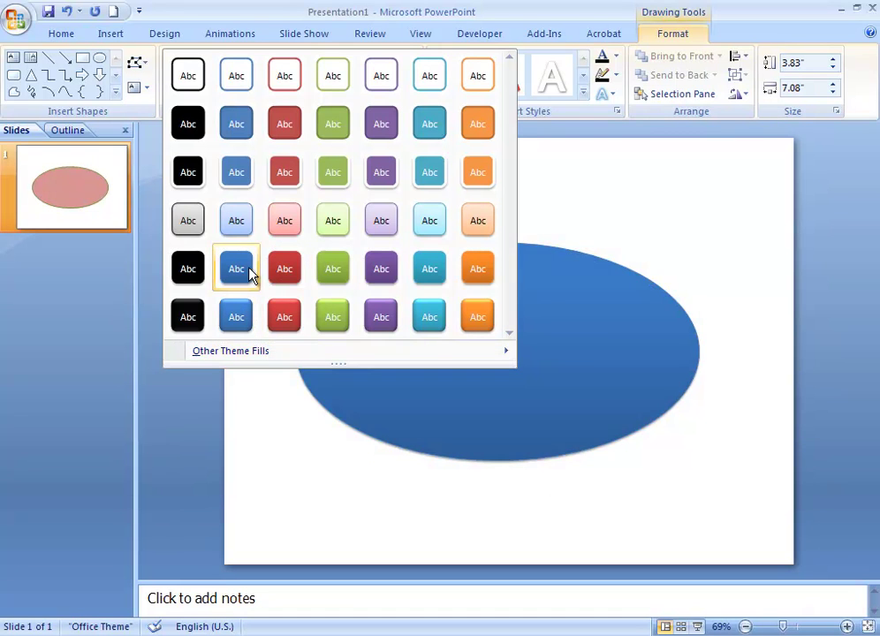
{"action": "left_click", "coordinate": [333, 270]}
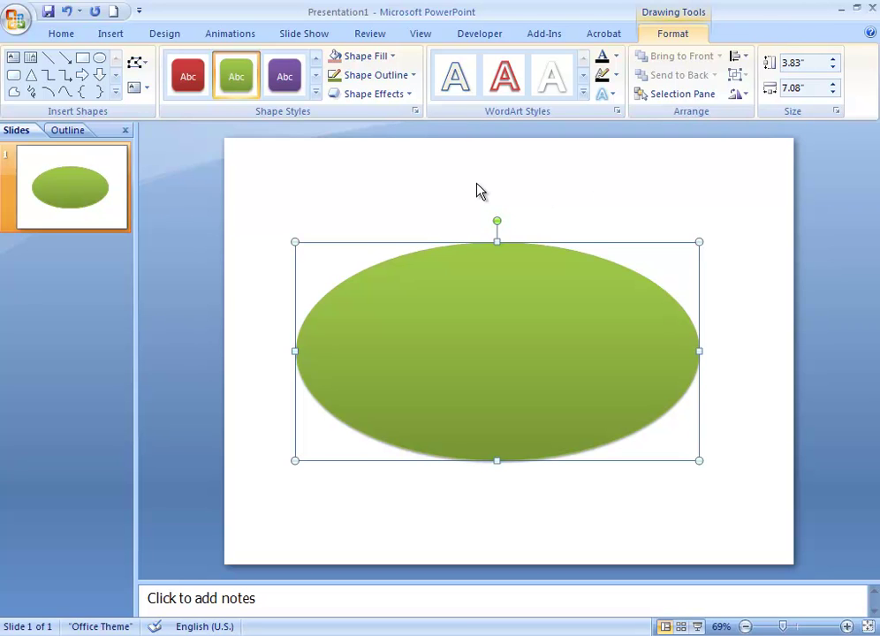
{"action": "left_click", "coordinate": [393, 56]}
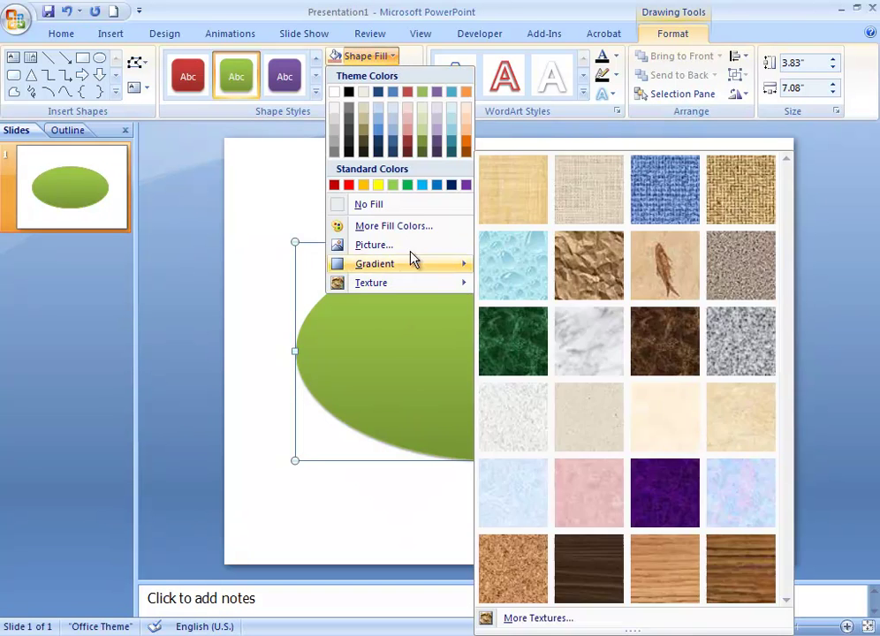
{"action": "left_click", "coordinate": [412, 251]}
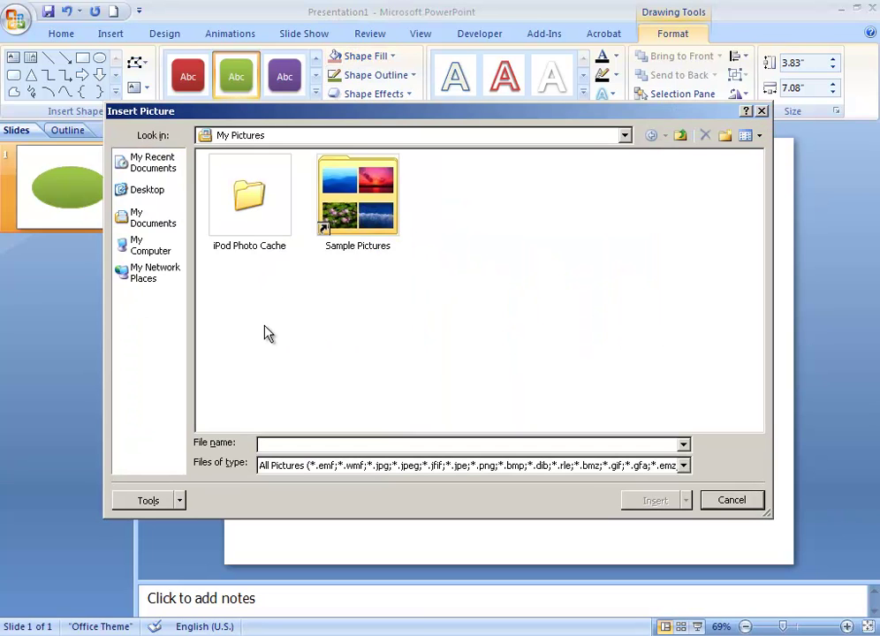
Fill the ellipse with Sample Pictures' Winter.jpg and nudge it into place with arrow keys
{"action": "left_click", "coordinate": [333, 219]}
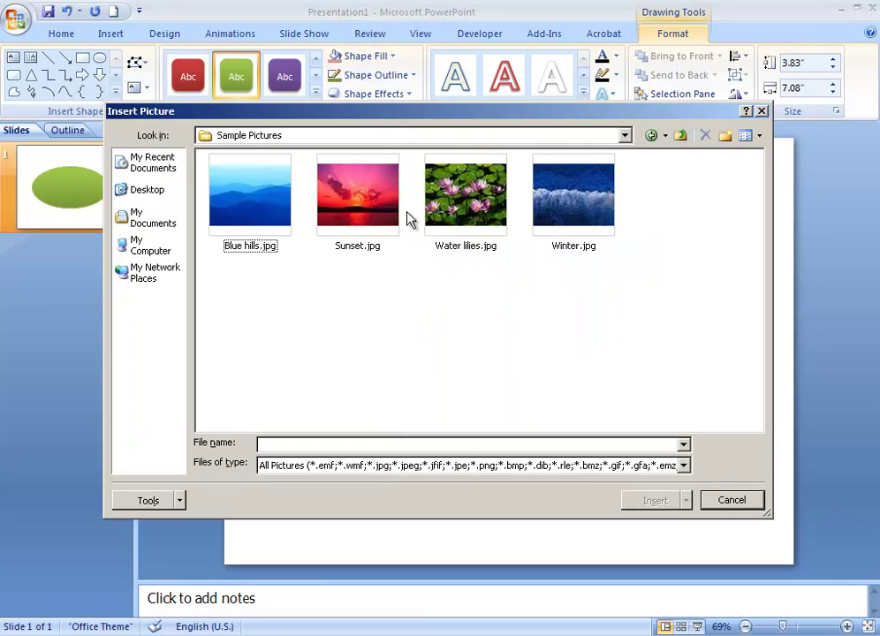
{"action": "double_click", "coordinate": [574, 199]}
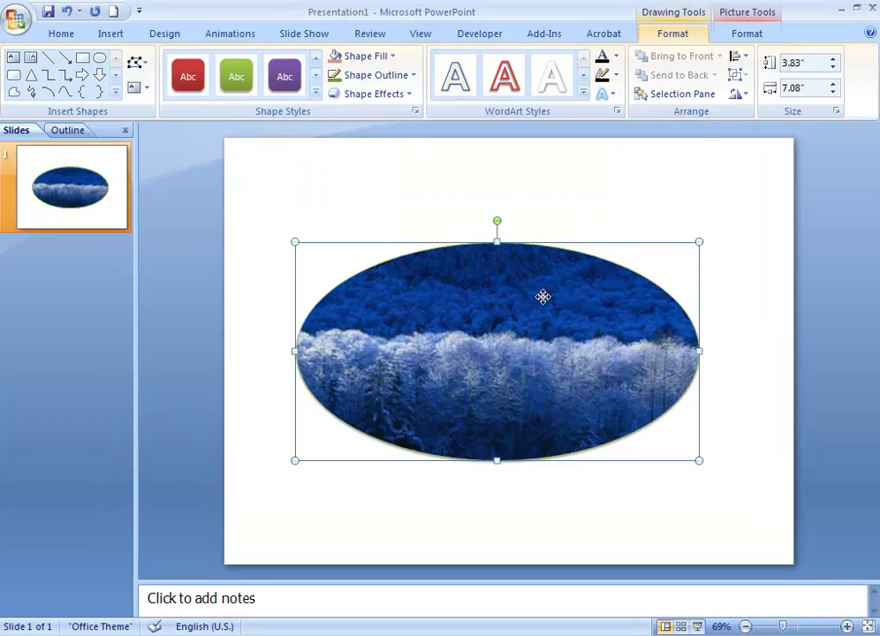
{"action": "key", "text": "Up"}
{"action": "key", "text": "Up"}
{"action": "key", "text": "Up"}
{"action": "key", "text": "Up"}
{"action": "key", "text": "Up"}
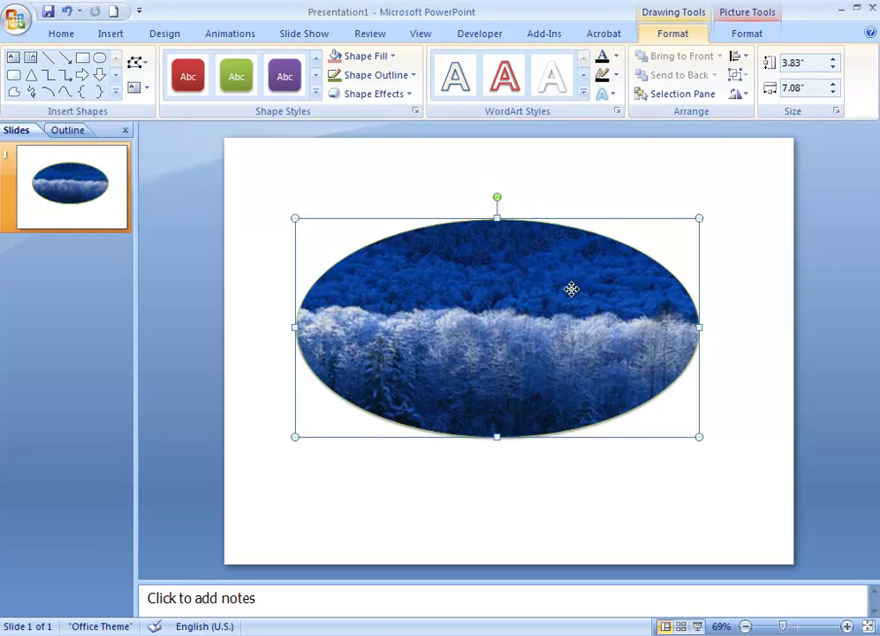
{"action": "key", "text": "Up"}
{"action": "key", "text": "Up"}
{"action": "key", "text": "Up"}
{"action": "key", "text": "Up"}
{"action": "key", "text": "Up"}
{"action": "key", "text": "Right"}
{"action": "key", "text": "Down"}
{"action": "key", "text": "Down"}
{"action": "key", "text": "Down"}
{"action": "key", "text": "Down"}
{"action": "key", "text": "Down"}
{"action": "key", "text": "Down"}
{"action": "key", "text": "Down"}
{"action": "key", "text": "Down"}
{"action": "key", "text": "Down"}
{"action": "key", "text": "Left"}
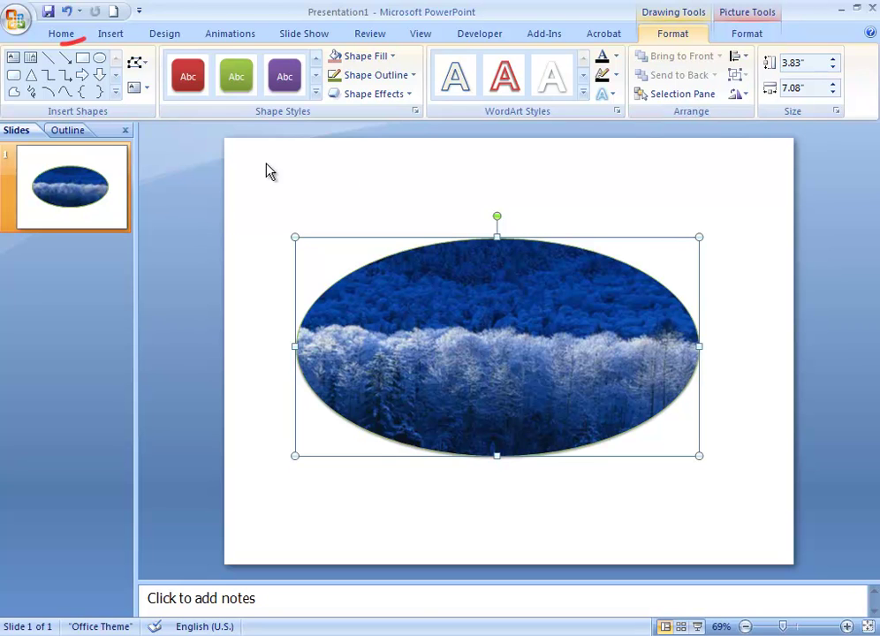
Add a new slide using the Blank layout
{"action": "left_click", "coordinate": [62, 33]}
{"action": "left_click", "coordinate": [94, 99]}
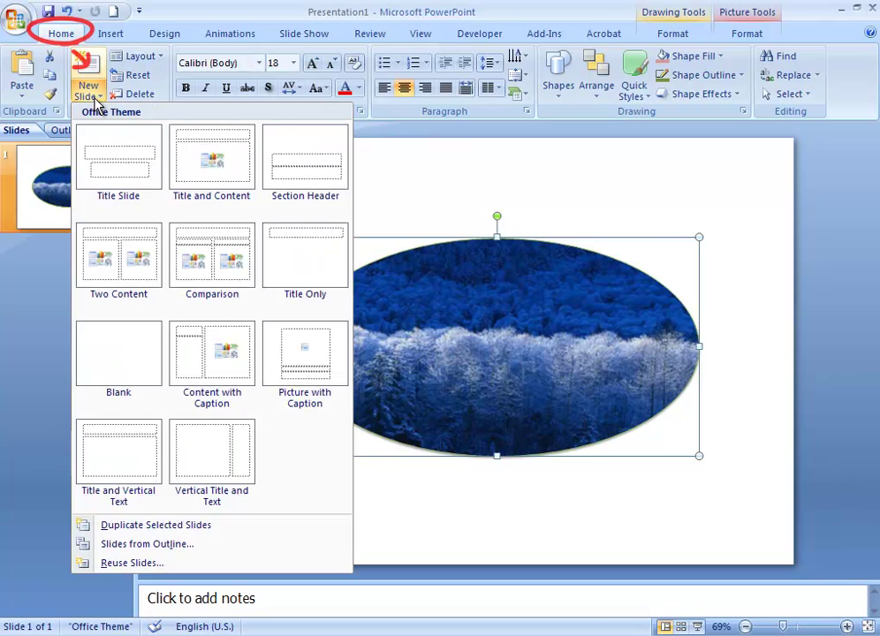
{"action": "left_click", "coordinate": [123, 365]}
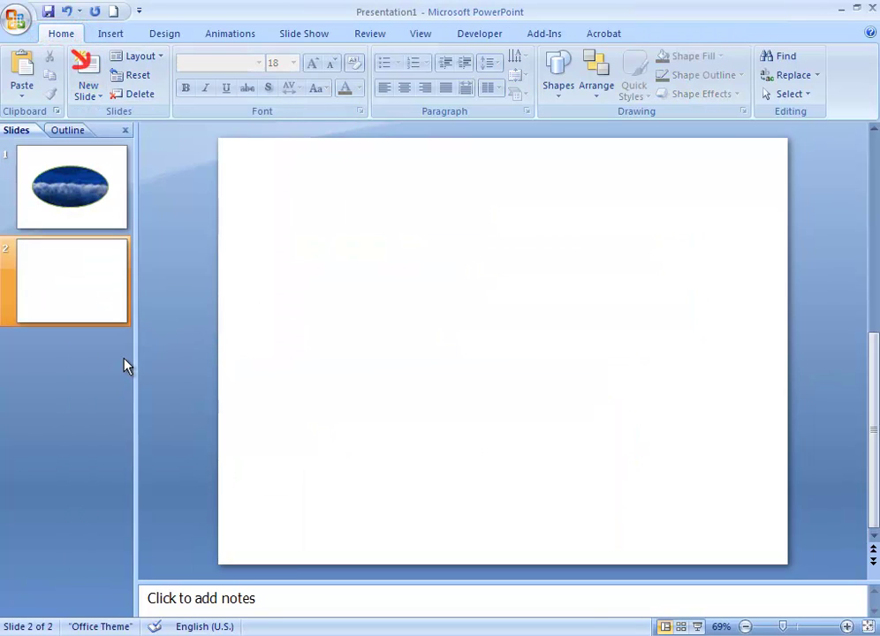
Insert a Vertical Block List SmartArt graphic from the List category
{"action": "left_click", "coordinate": [111, 42]}
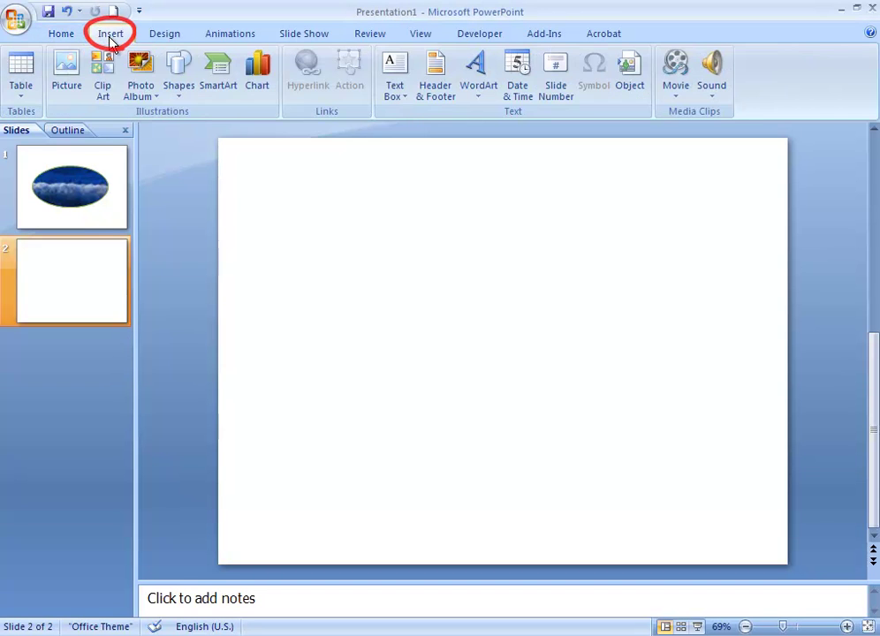
{"action": "left_click", "coordinate": [219, 84]}
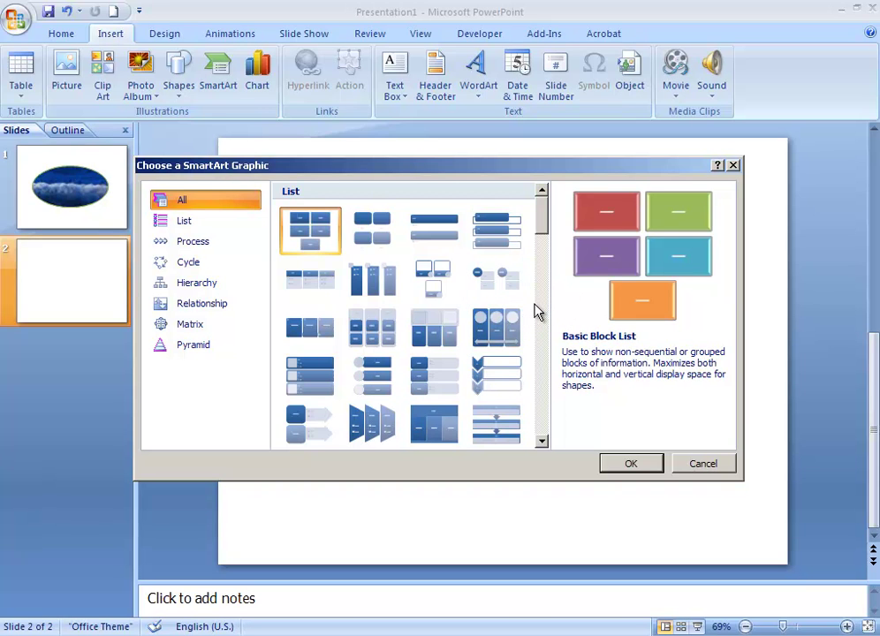
{"action": "left_click", "coordinate": [447, 369]}
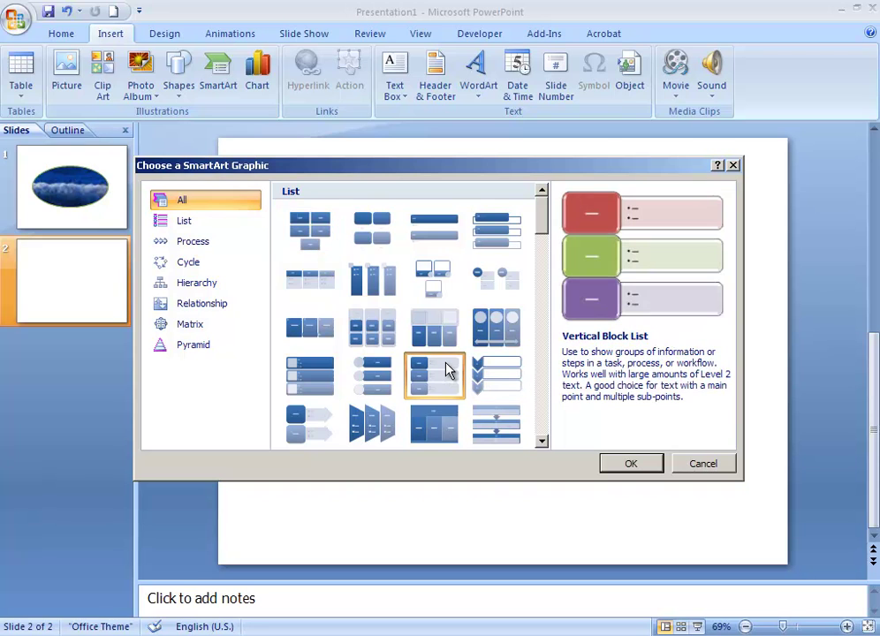
{"action": "left_click", "coordinate": [633, 465]}
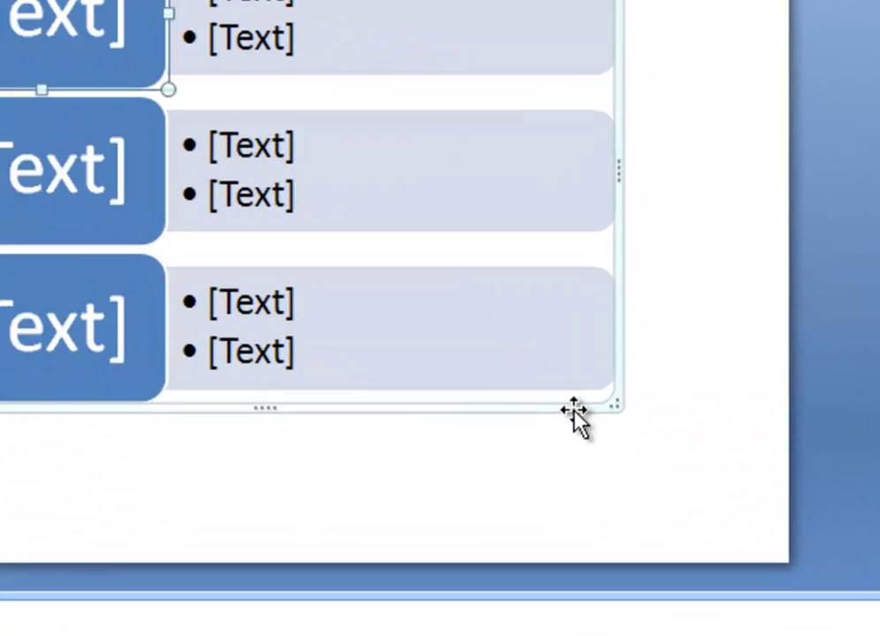
Move the SmartArt list higher, undo its shortening, then shift it up and left
{"action": "left_click", "coordinate": [573, 409]}
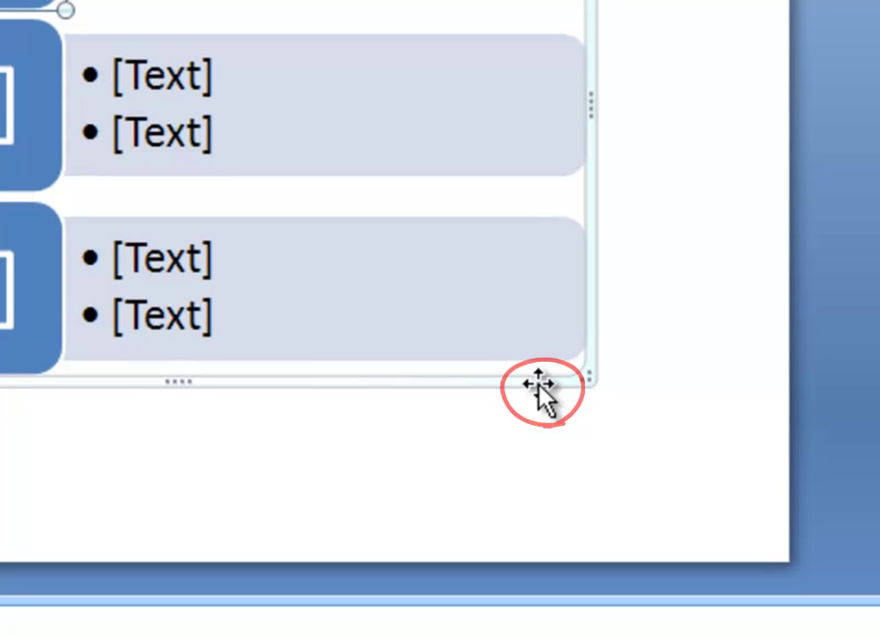
{"action": "left_click_drag", "start_coordinate": [538, 386], "coordinate": [548, 329]}
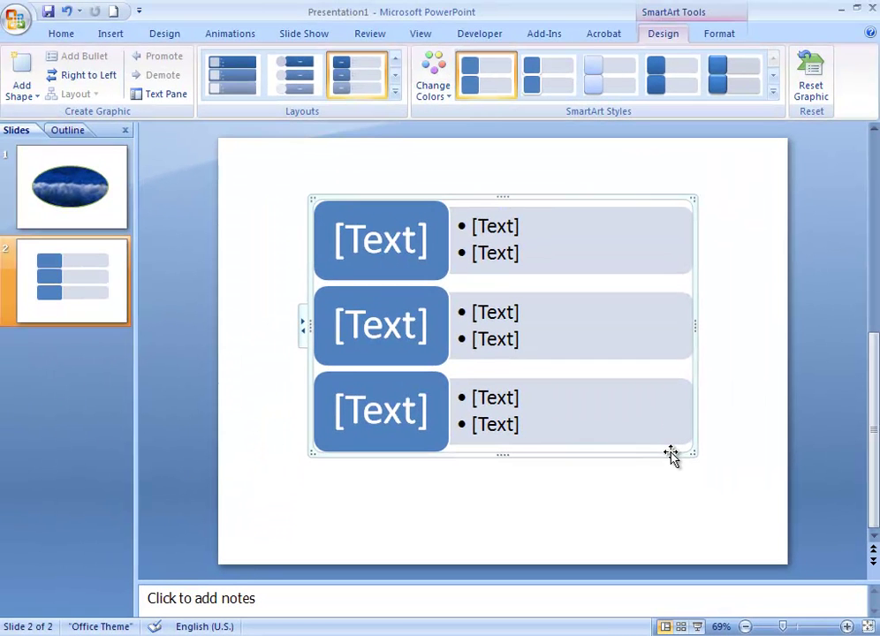
{"action": "left_click_drag", "start_coordinate": [670, 455], "coordinate": [673, 477]}
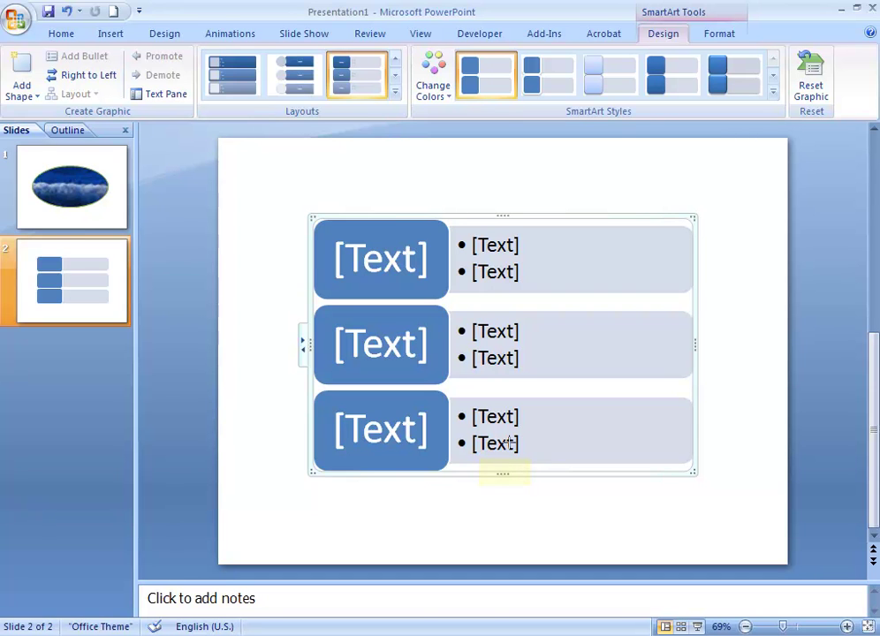
{"action": "left_click_drag", "start_coordinate": [503, 475], "coordinate": [508, 424]}
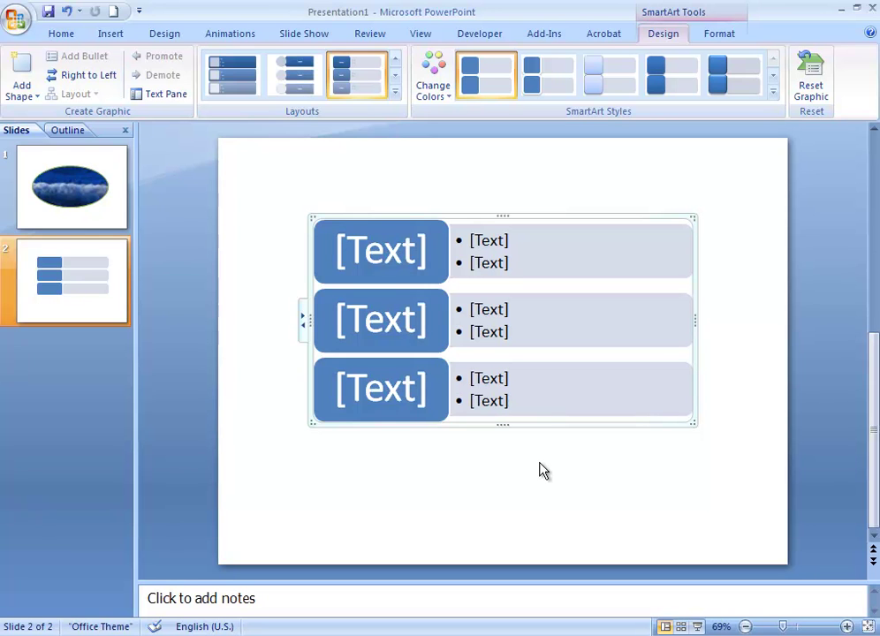
{"action": "left_click", "coordinate": [69, 15]}
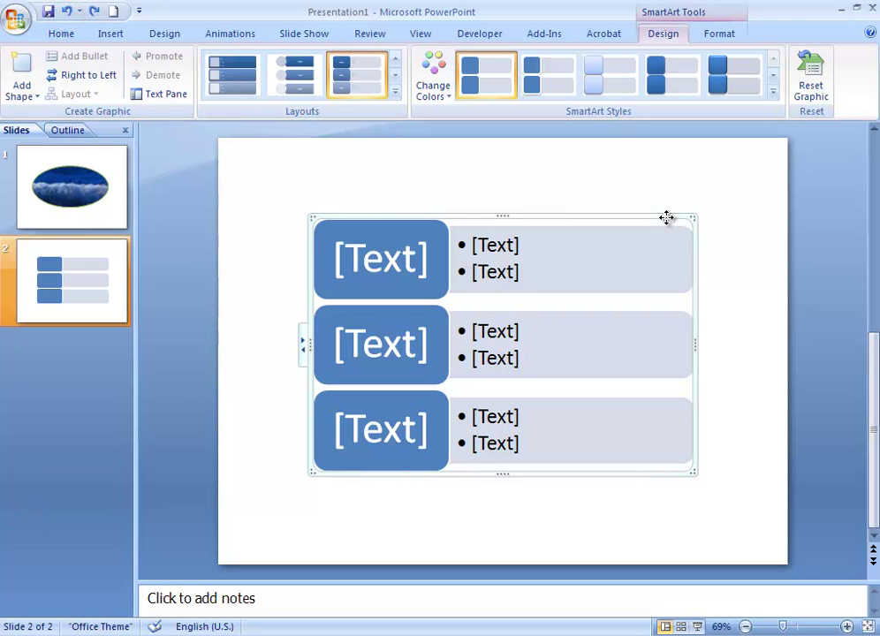
{"action": "left_click_drag", "start_coordinate": [624, 182], "coordinate": [624, 183]}
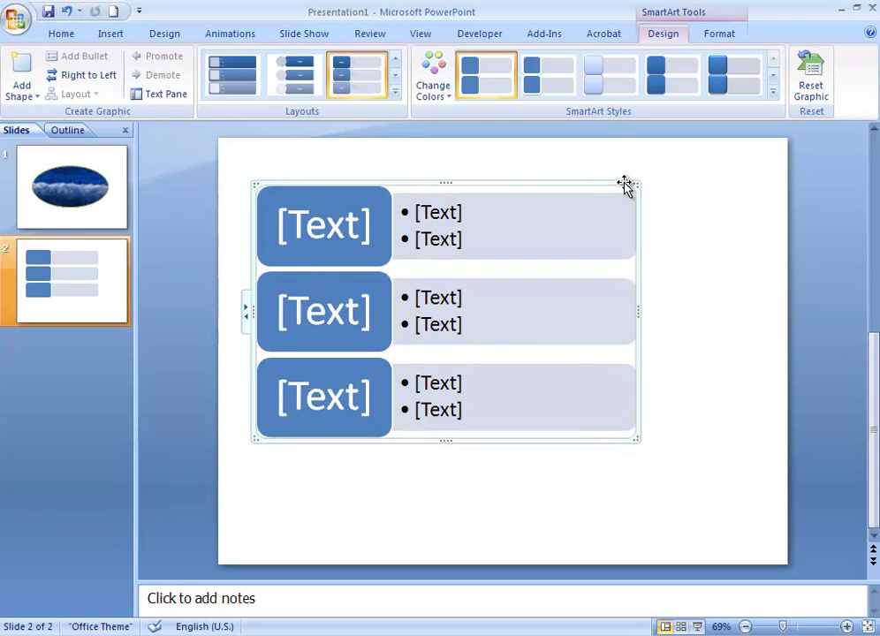
Try nudging the middle bullet shape down, undo it, and reselect a bullet shape
{"action": "left_click", "coordinate": [568, 306]}
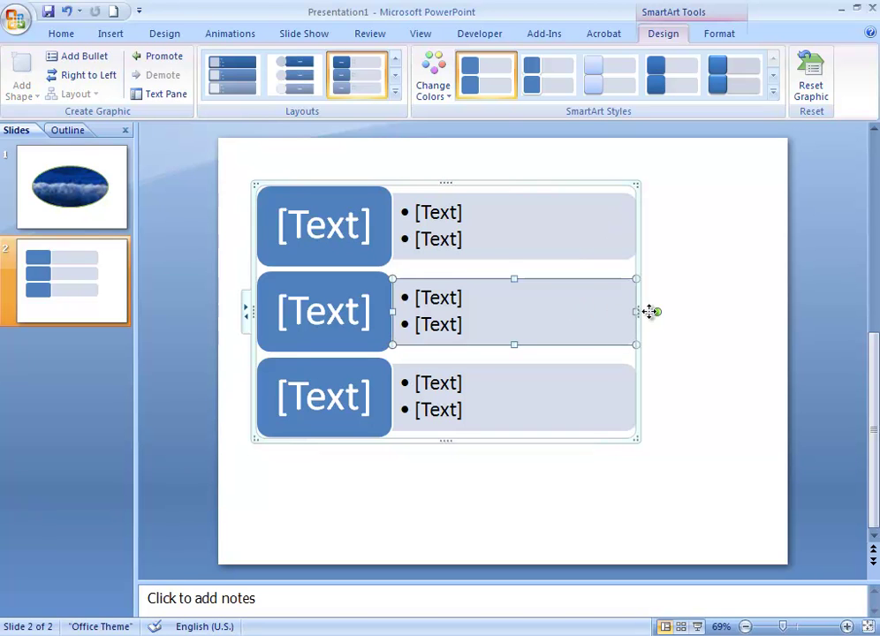
{"action": "left_click_drag", "start_coordinate": [649, 310], "coordinate": [651, 319]}
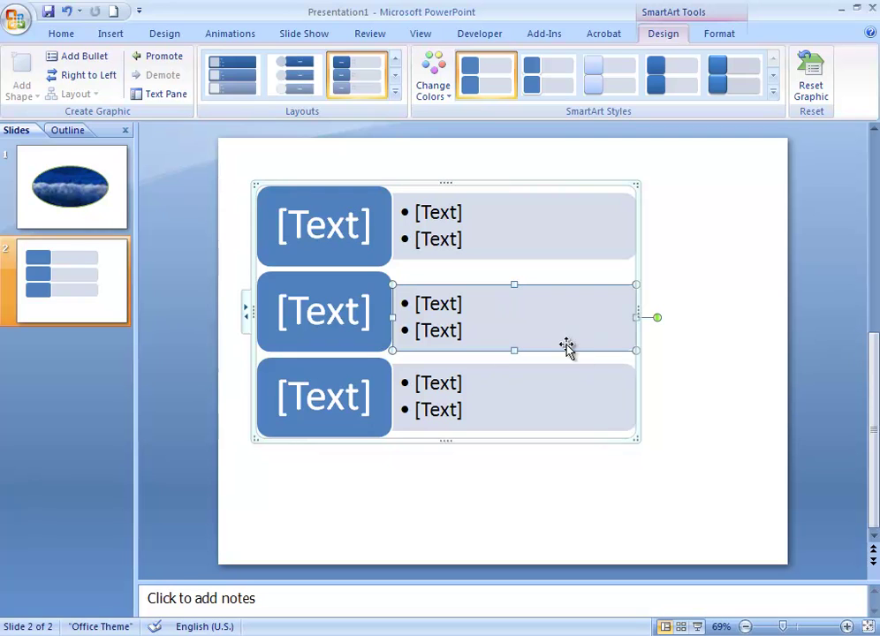
{"action": "left_click", "coordinate": [68, 12]}
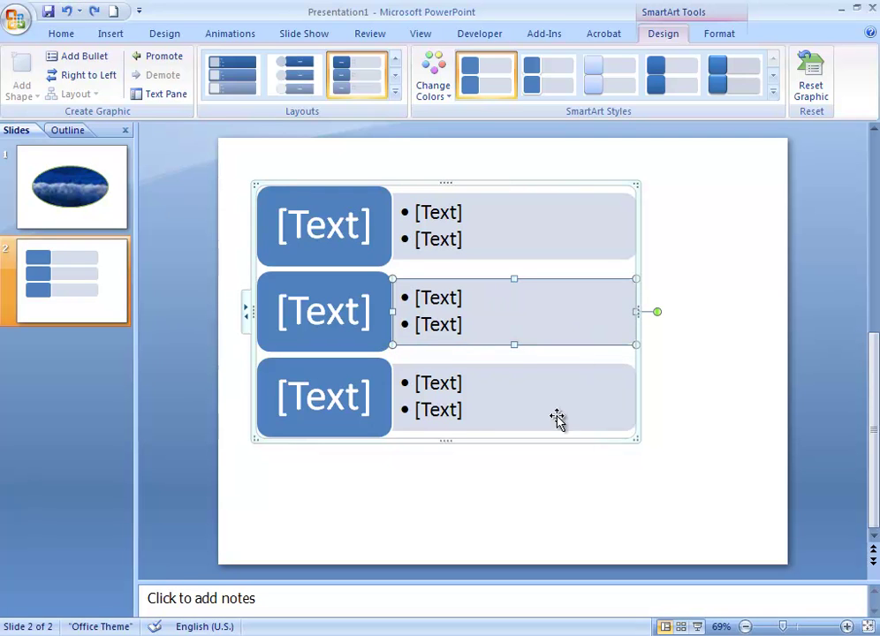
{"action": "left_click", "coordinate": [717, 432]}
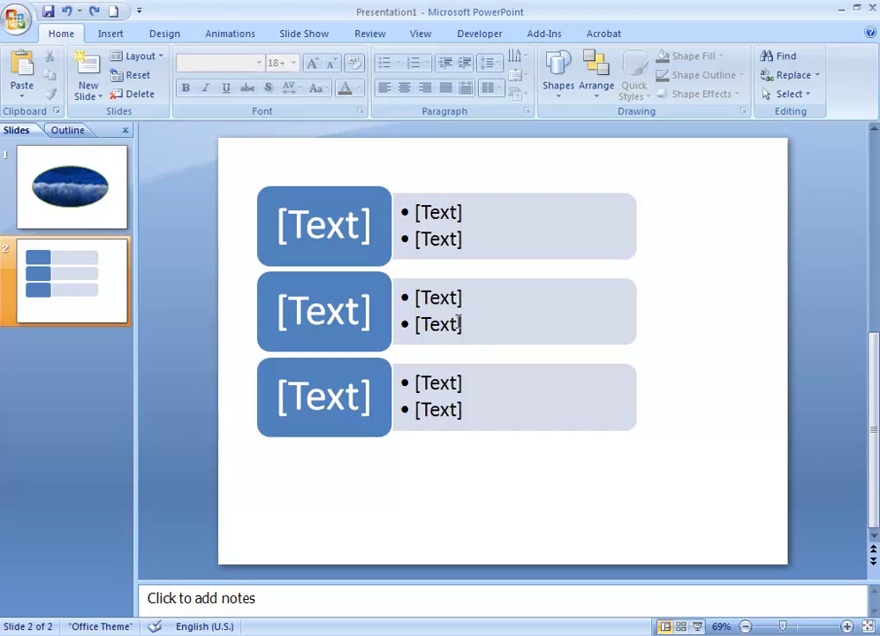
{"action": "left_click", "coordinate": [501, 406]}
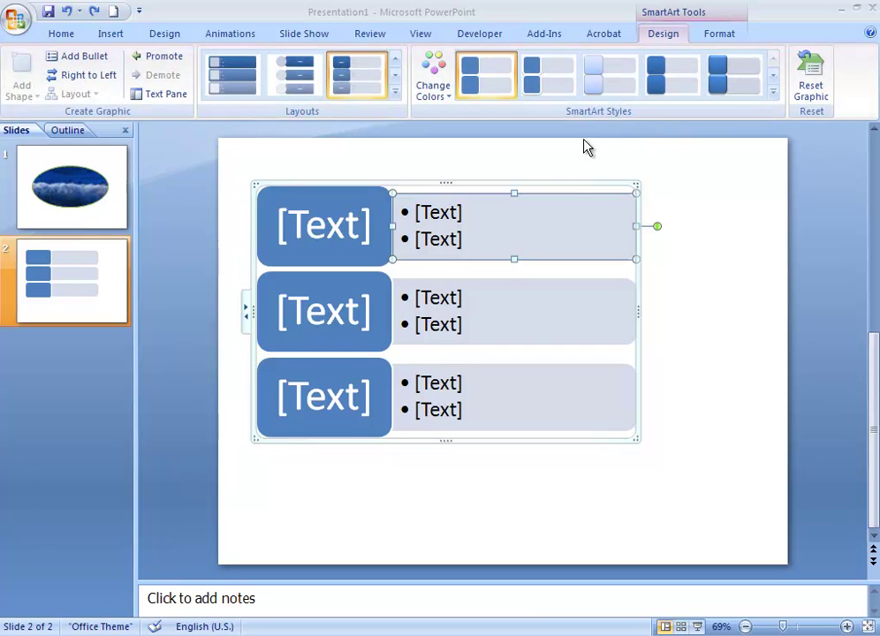
{"action": "left_click", "coordinate": [774, 93]}
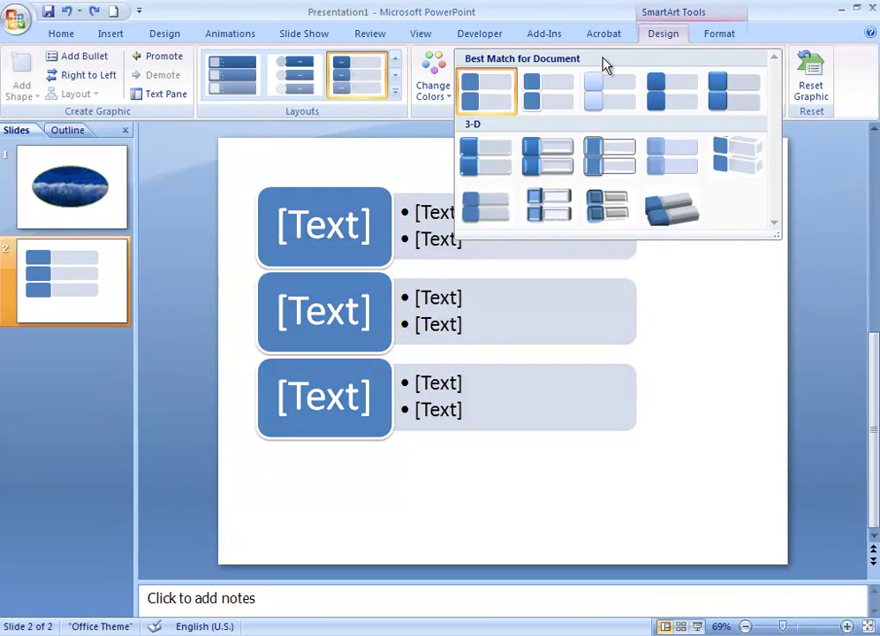
{"action": "left_click", "coordinate": [664, 37]}
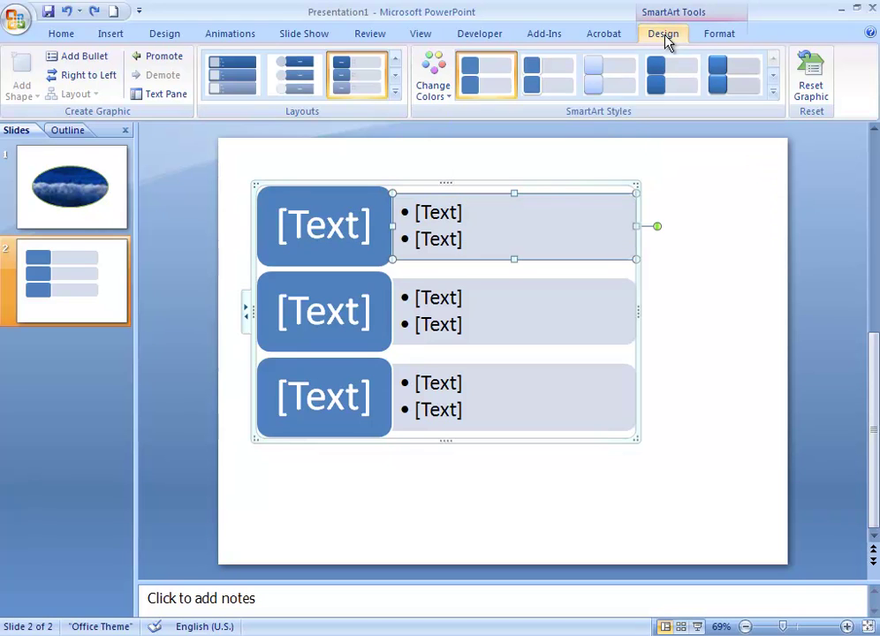
{"action": "left_click", "coordinate": [433, 92]}
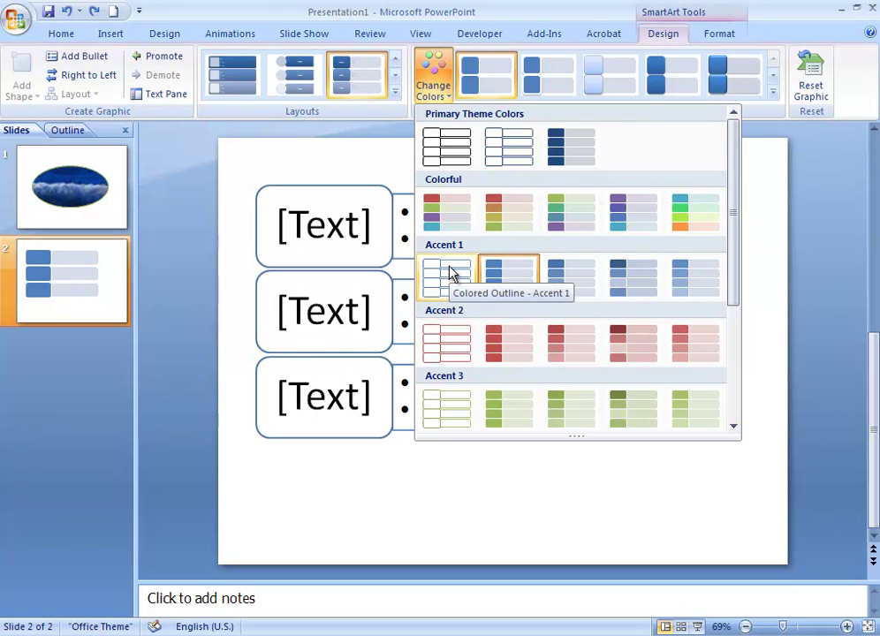
{"action": "left_click", "coordinate": [433, 75]}
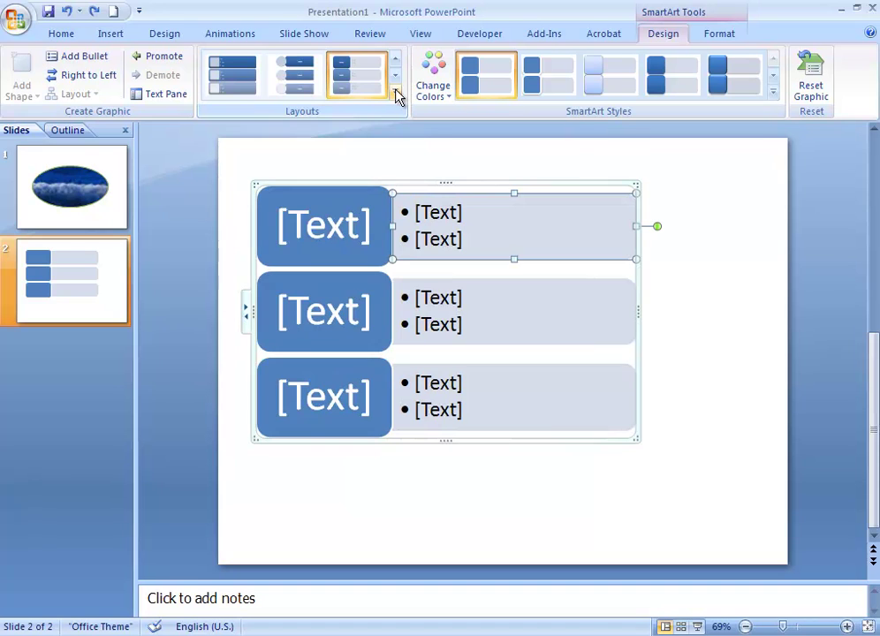
Switch the SmartArt to the three-column circular picture layout joined by a double arrow
{"action": "left_click", "coordinate": [396, 92]}
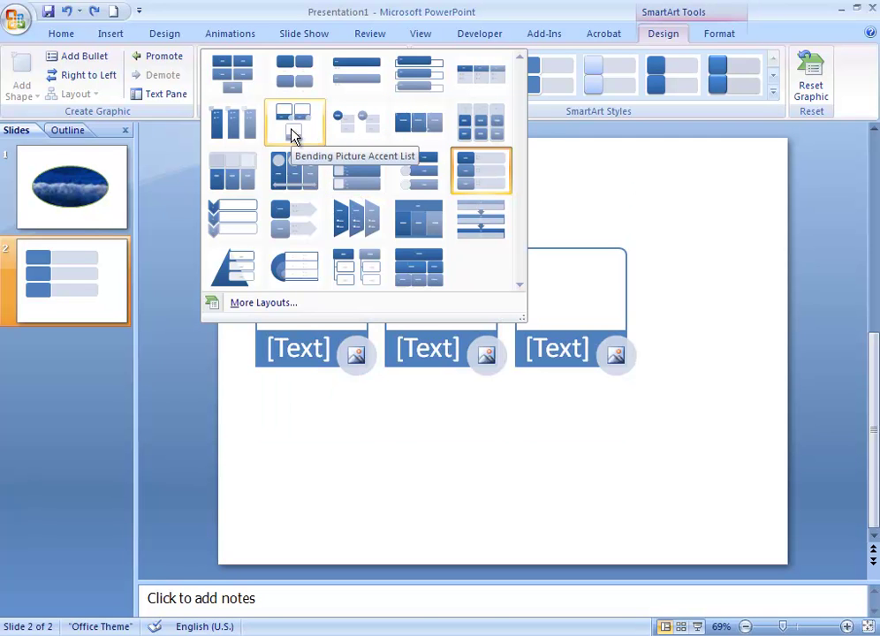
{"action": "left_click", "coordinate": [296, 174]}
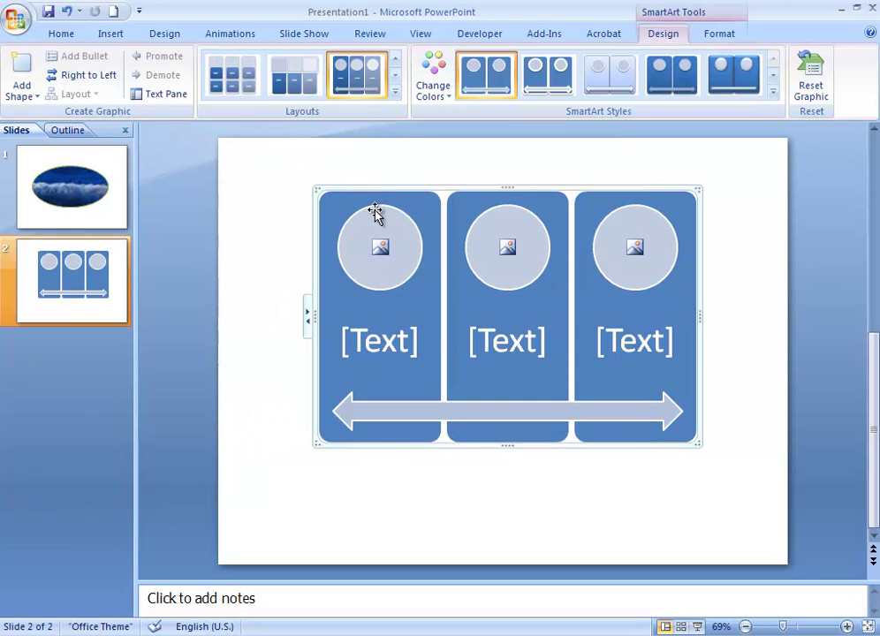
{"action": "left_click", "coordinate": [390, 257]}
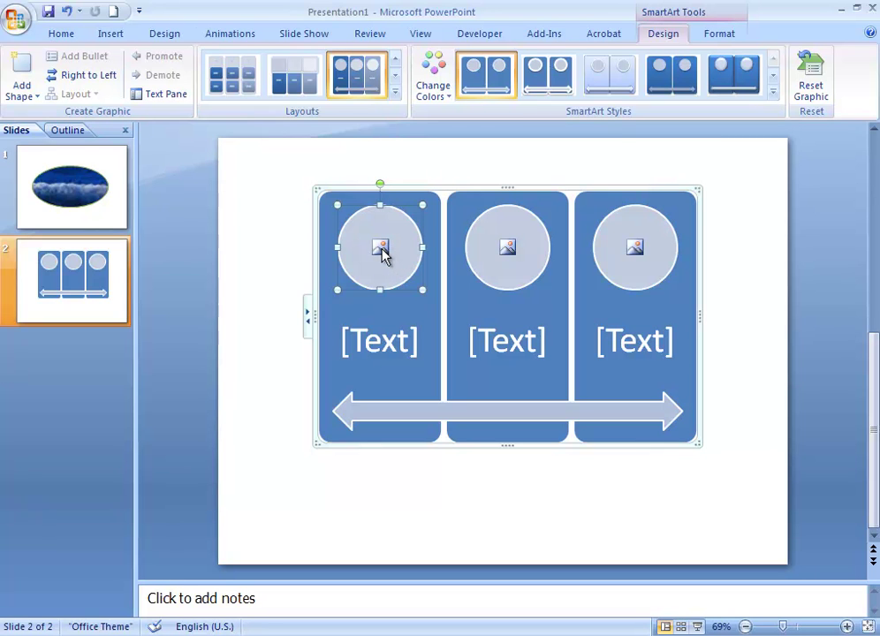
Fill the three circles with Blue hills.jpg, Sunset.jpg and Winter.jpg
{"action": "left_click", "coordinate": [506, 240]}
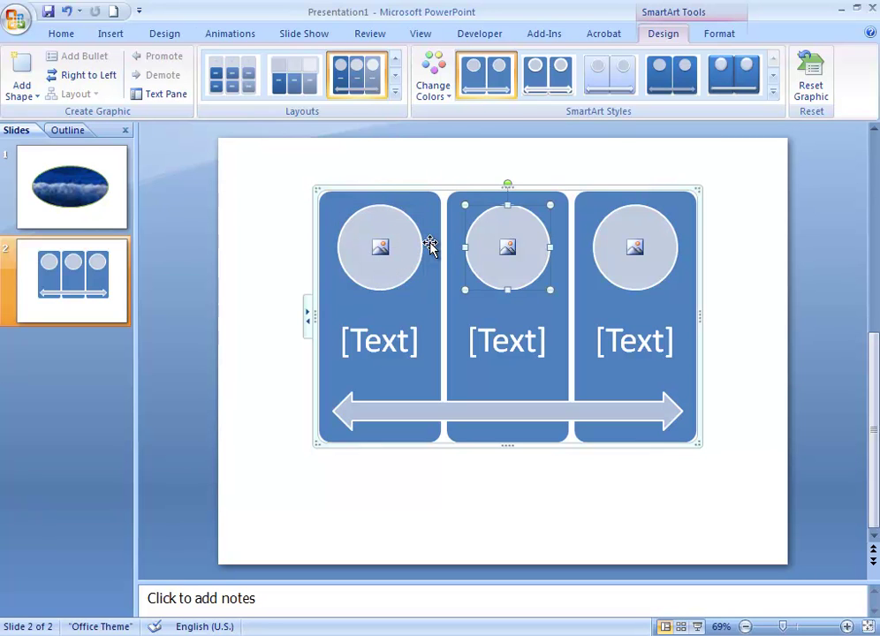
{"action": "left_click", "coordinate": [398, 239]}
{"action": "left_click", "coordinate": [396, 242]}
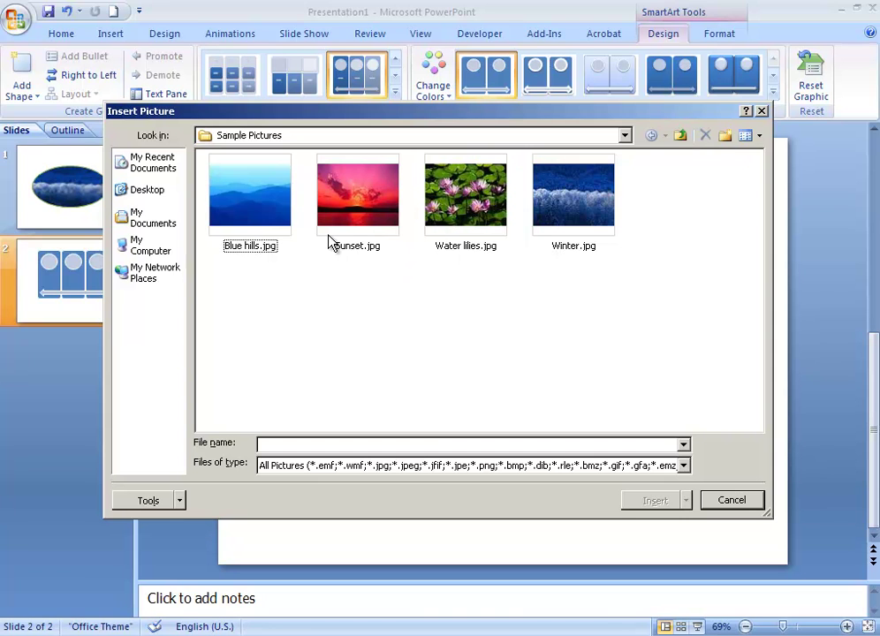
{"action": "double_click", "coordinate": [250, 209]}
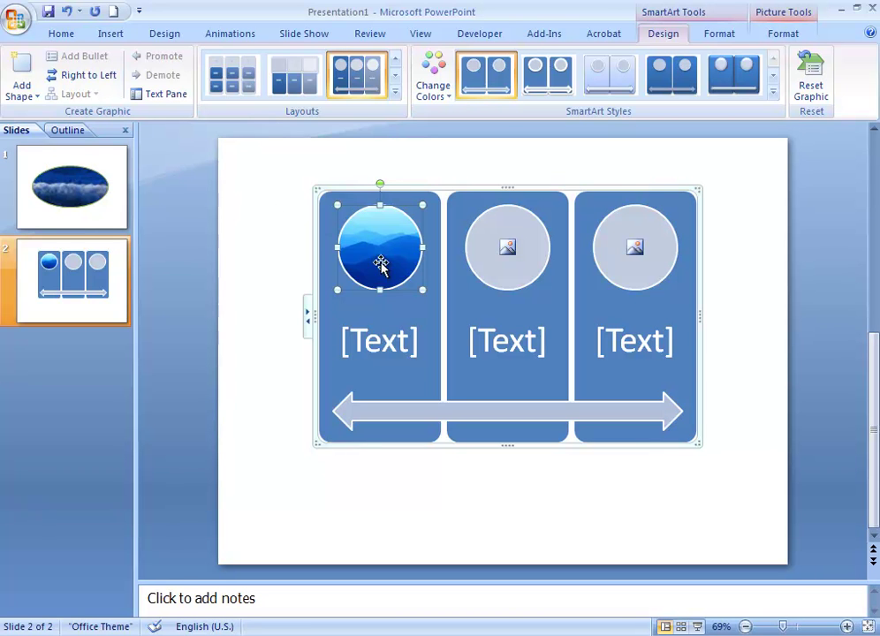
{"action": "left_click", "coordinate": [507, 248]}
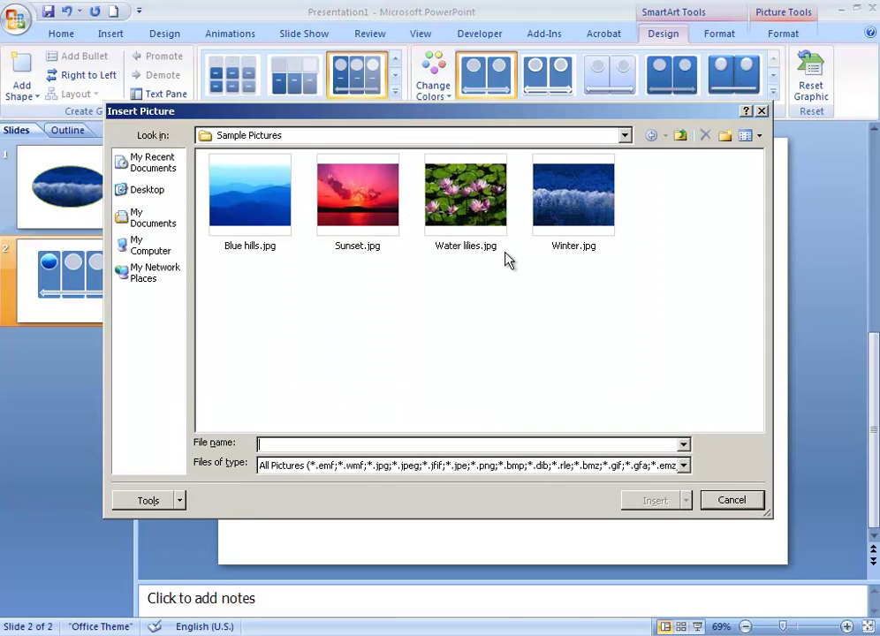
{"action": "double_click", "coordinate": [351, 215]}
{"action": "left_click", "coordinate": [636, 250]}
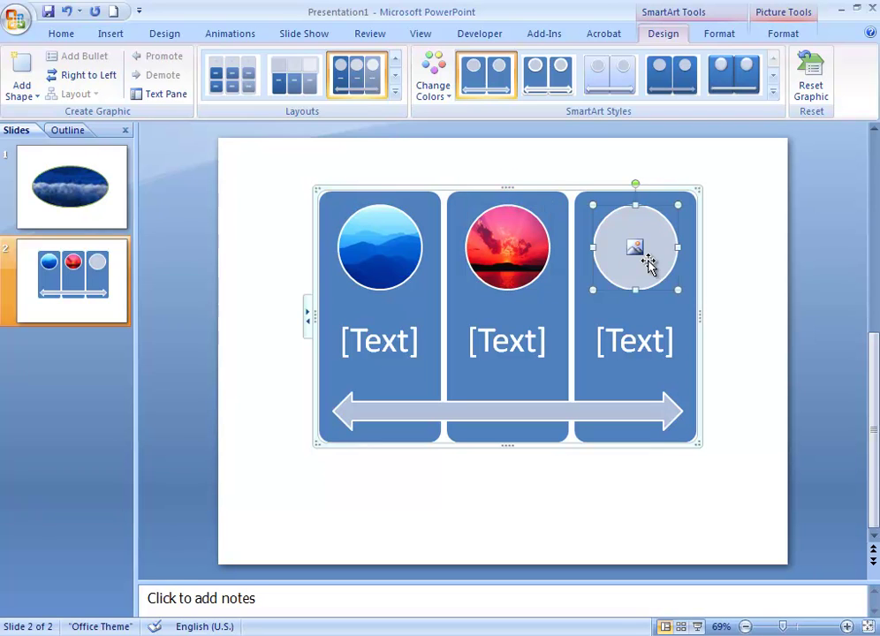
{"action": "left_click", "coordinate": [634, 248]}
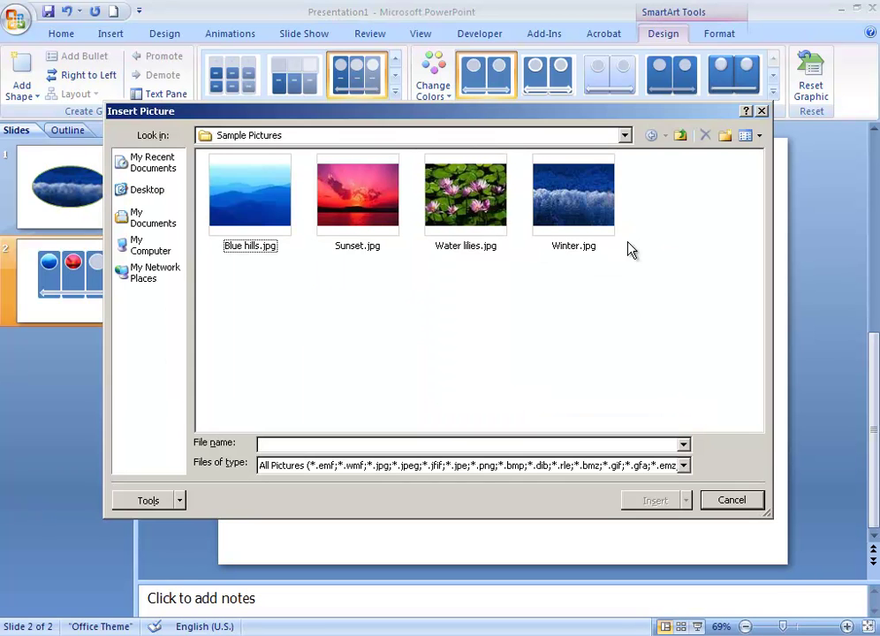
{"action": "double_click", "coordinate": [568, 211]}
Type 'Action' as the first panel's text
{"action": "left_click", "coordinate": [758, 329]}
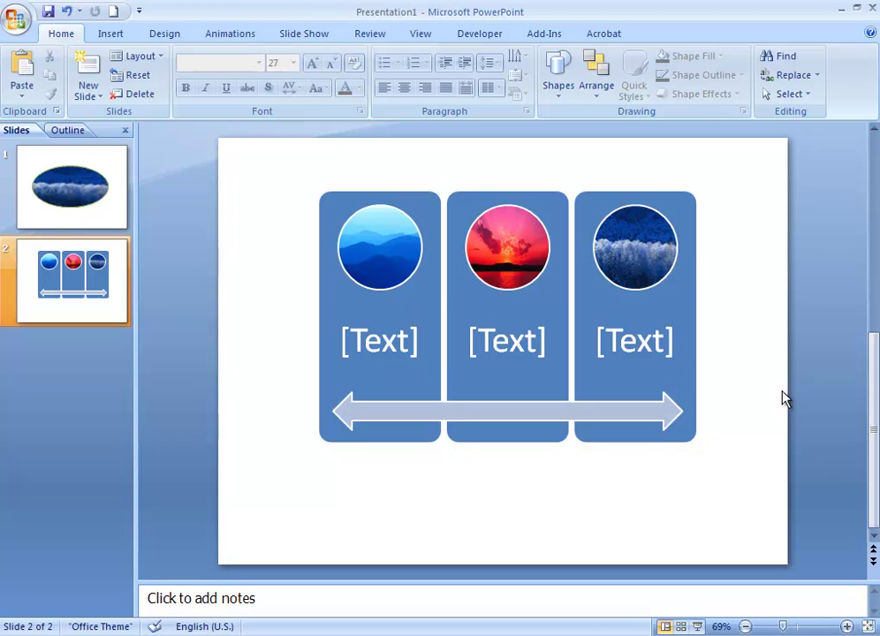
{"action": "left_click", "coordinate": [353, 346]}
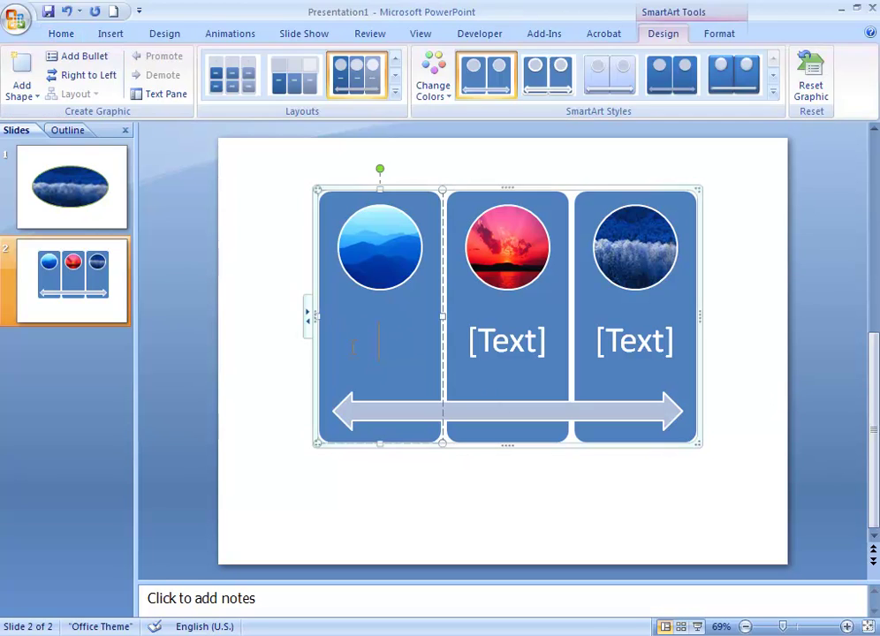
{"action": "type", "text": "Action"}
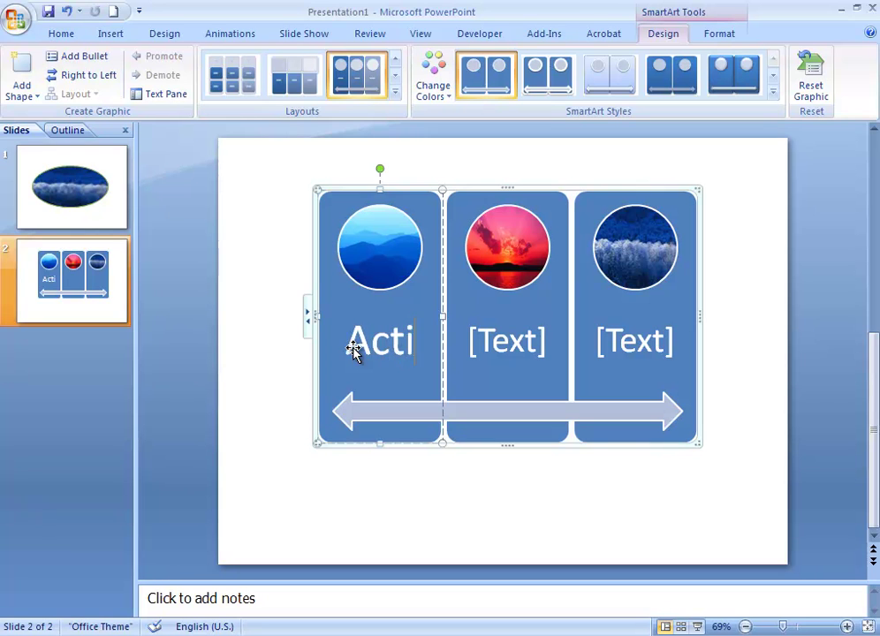